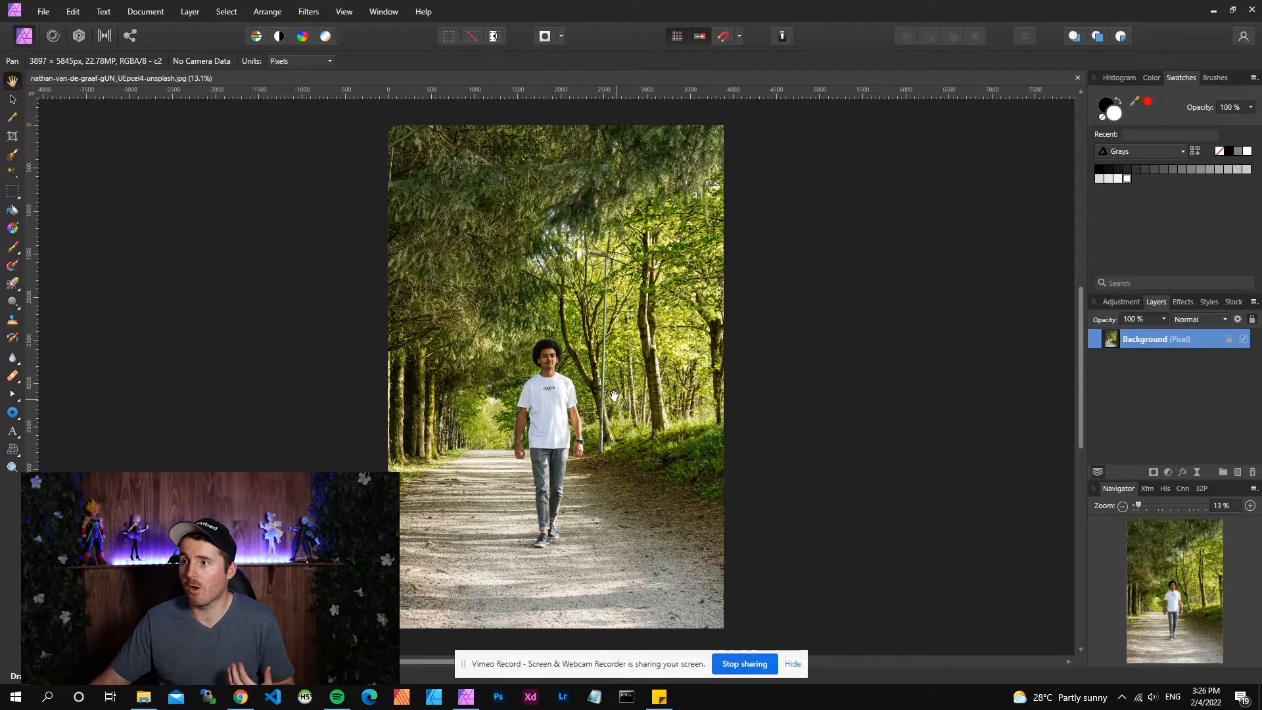
left_click(43, 11)
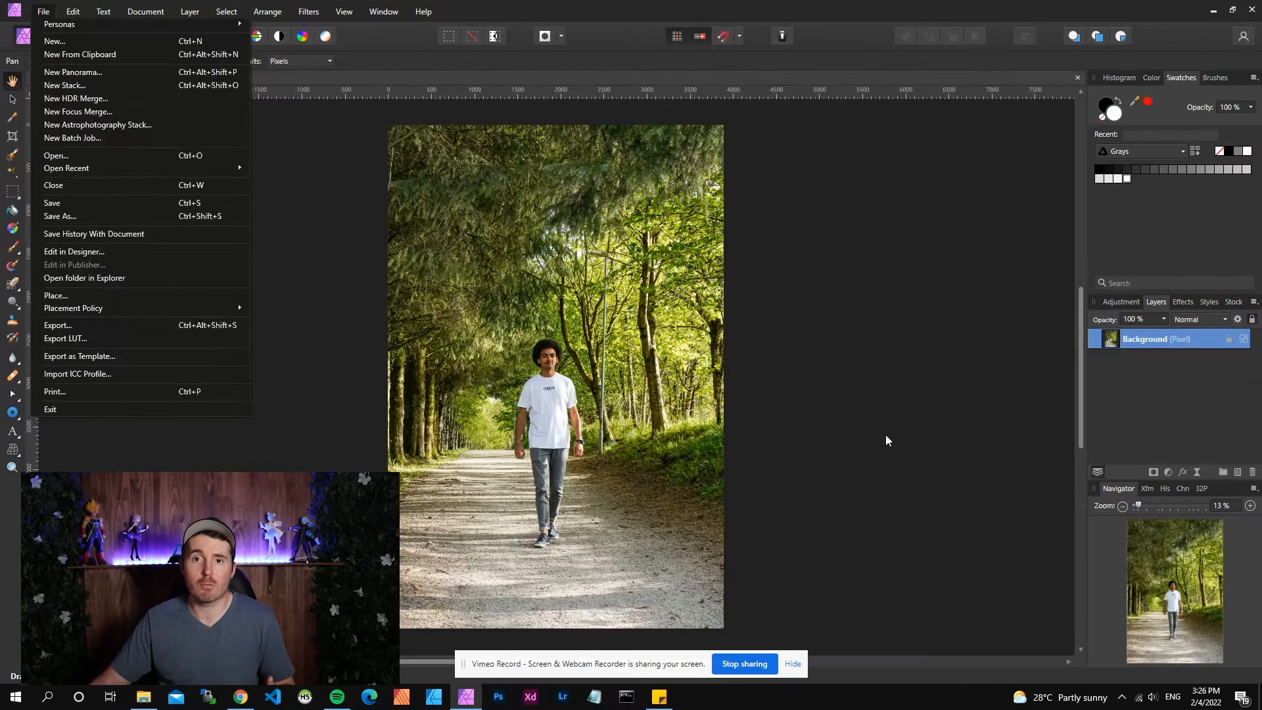
left_click(887, 438)
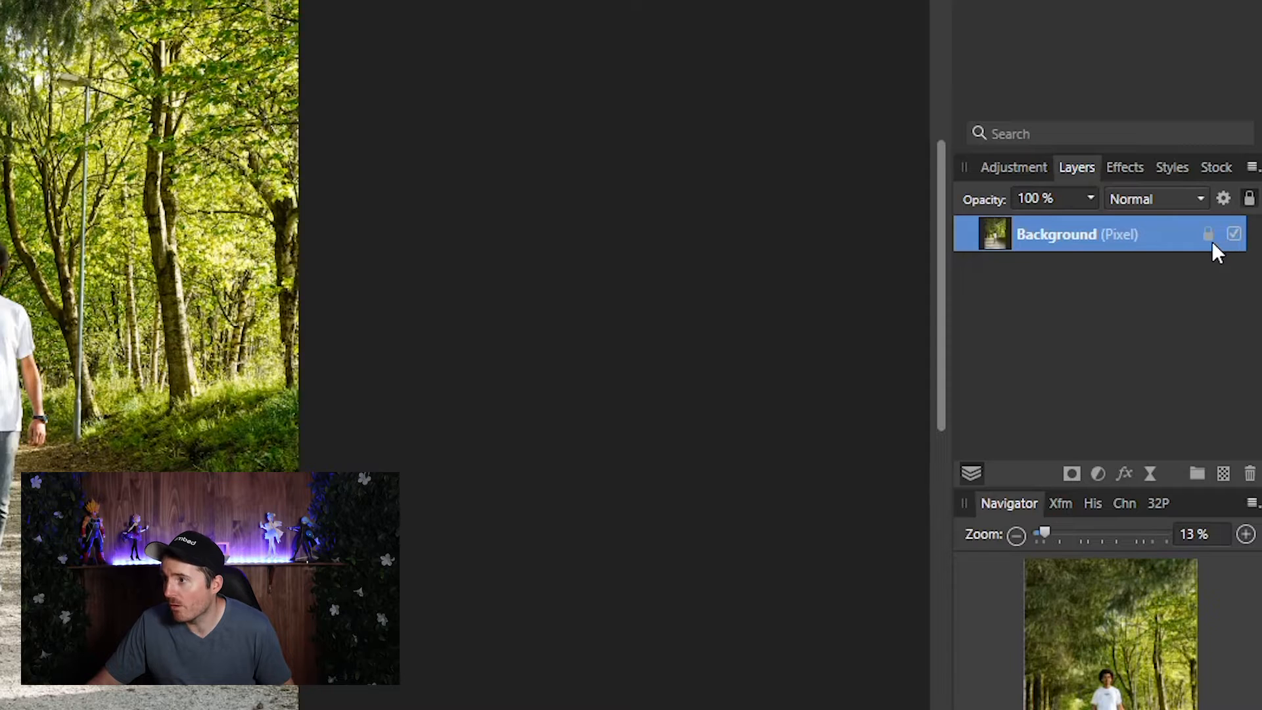
Unlock the Background layer
left_click(1209, 238)
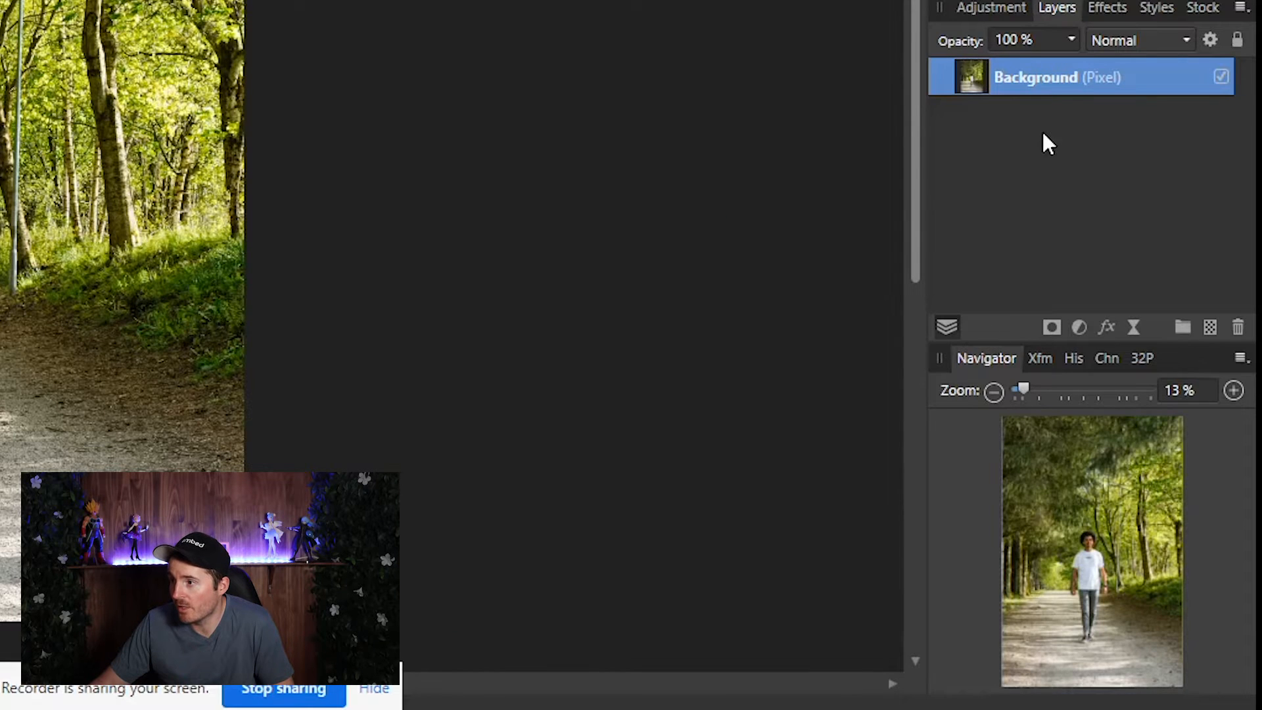
right_click(1066, 91)
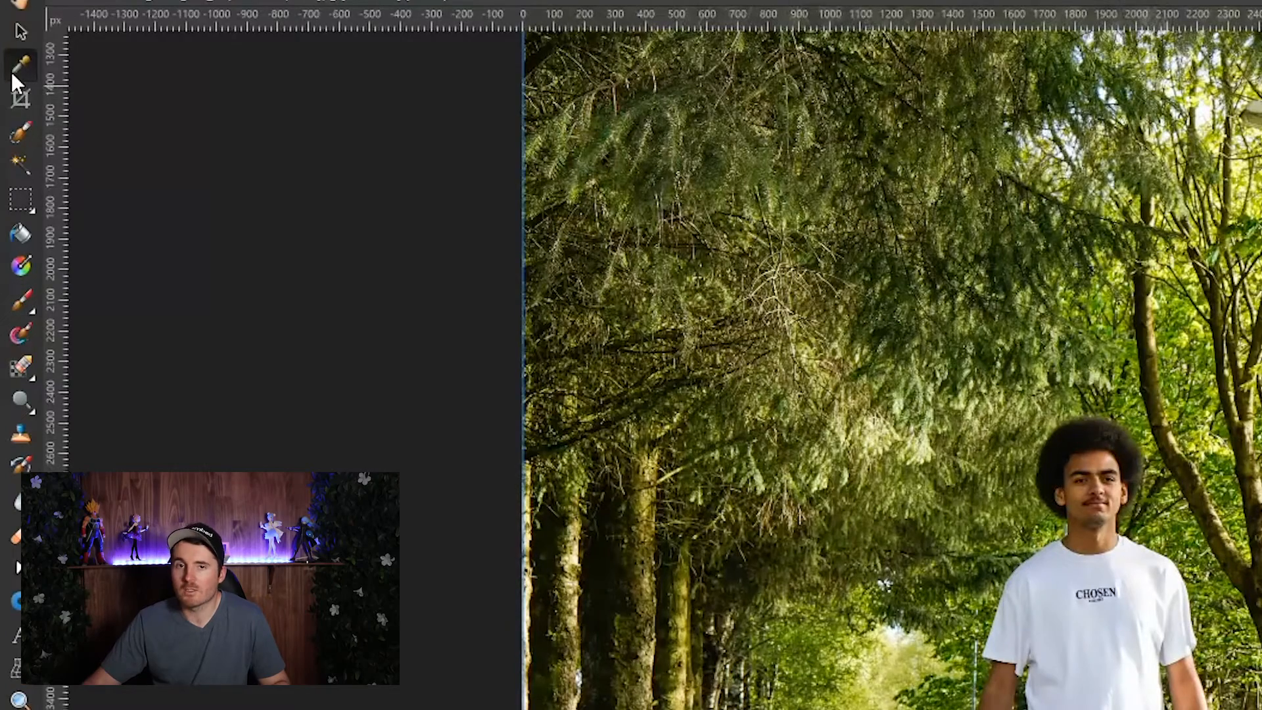
Choose the Selection Brush, open its selection refinement, and set the adjustment brush to Foreground
left_click(11, 72)
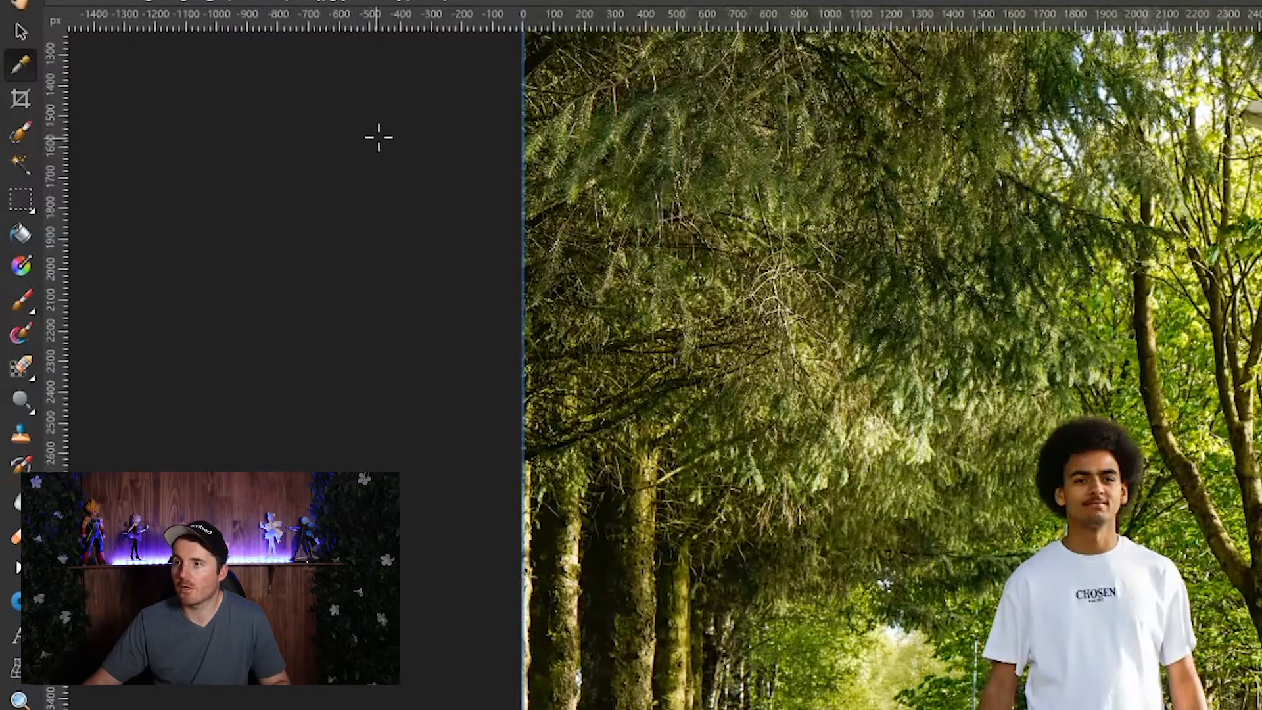
left_click(25, 136)
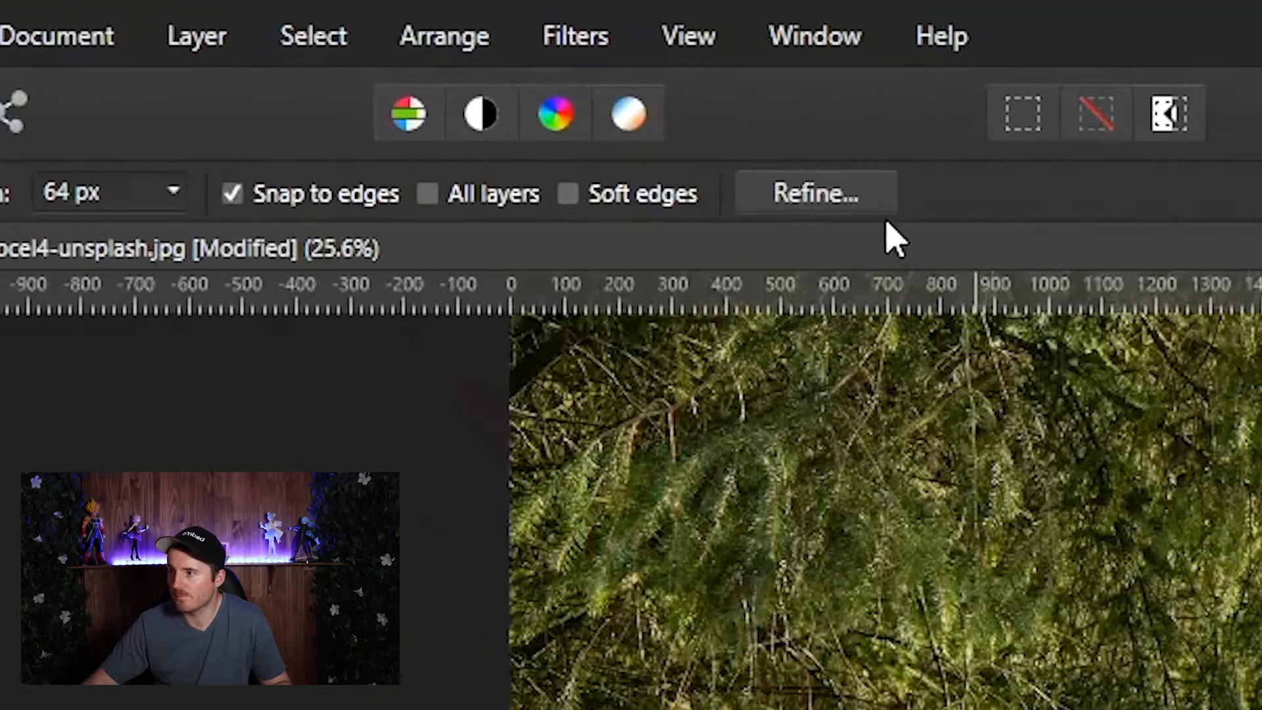
left_click(386, 61)
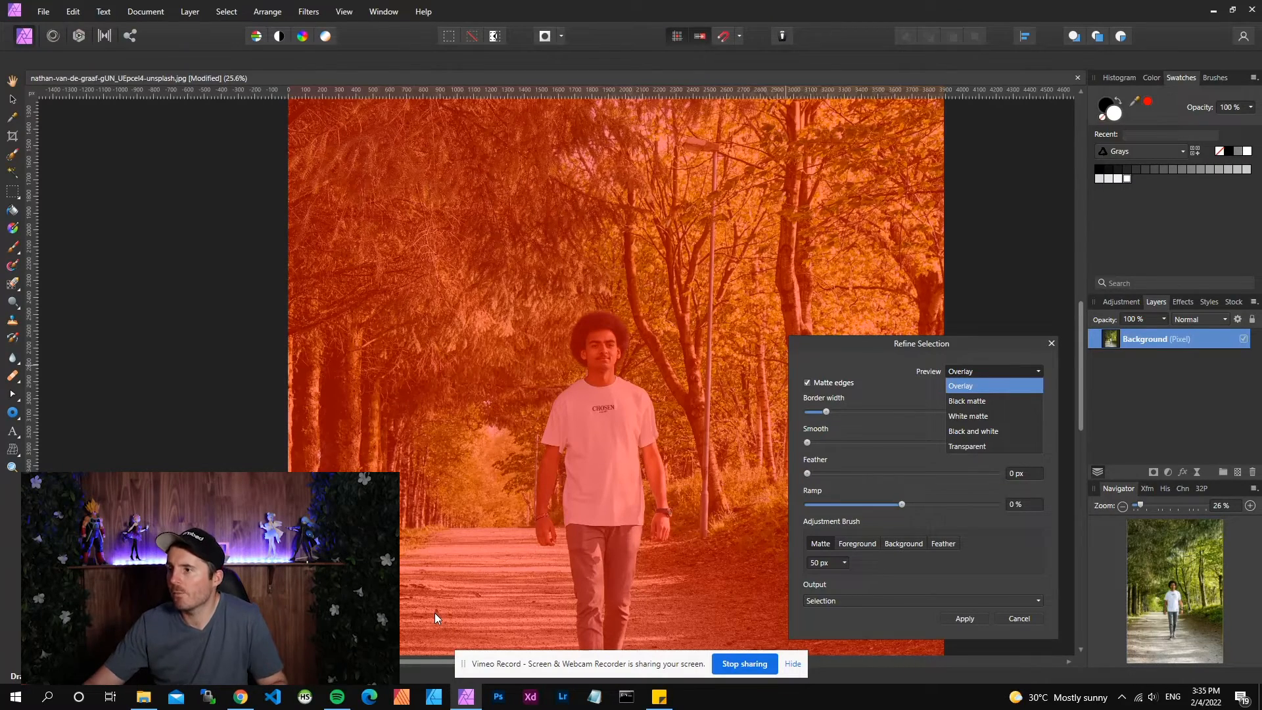
scroll(687, 365, "down", 1)
scroll(686, 366, "down", 1)
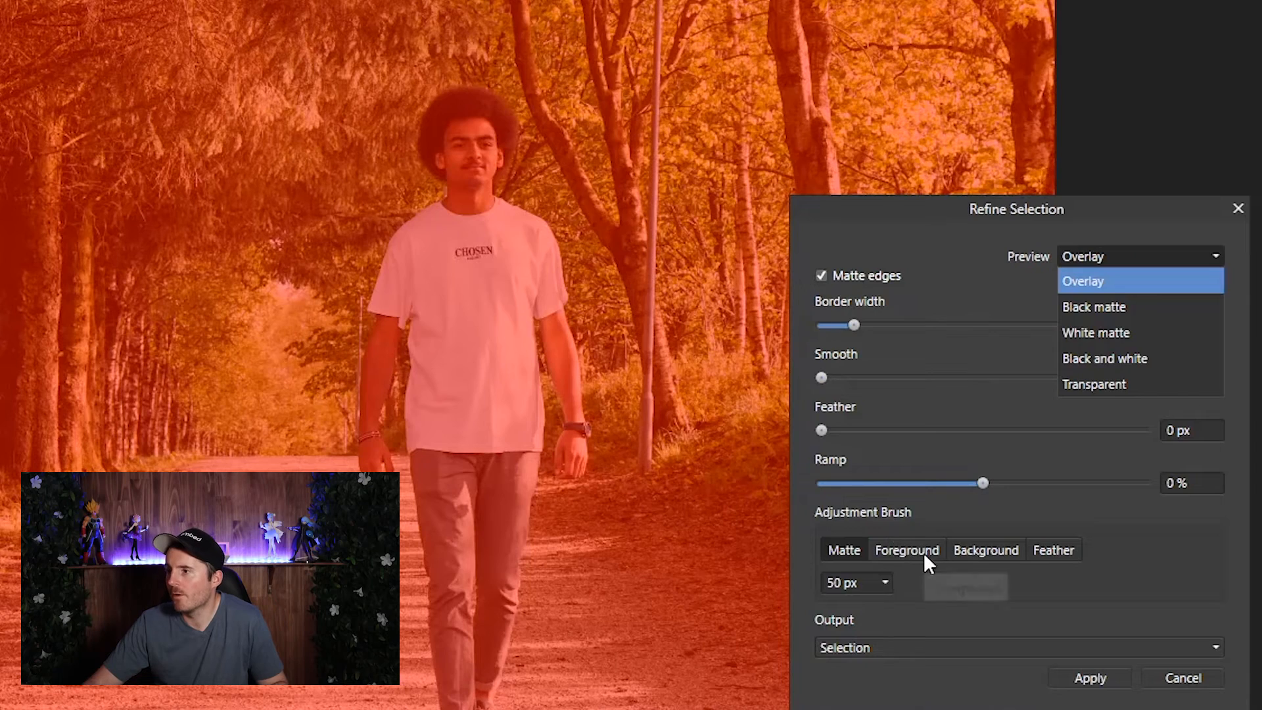
left_click(867, 545)
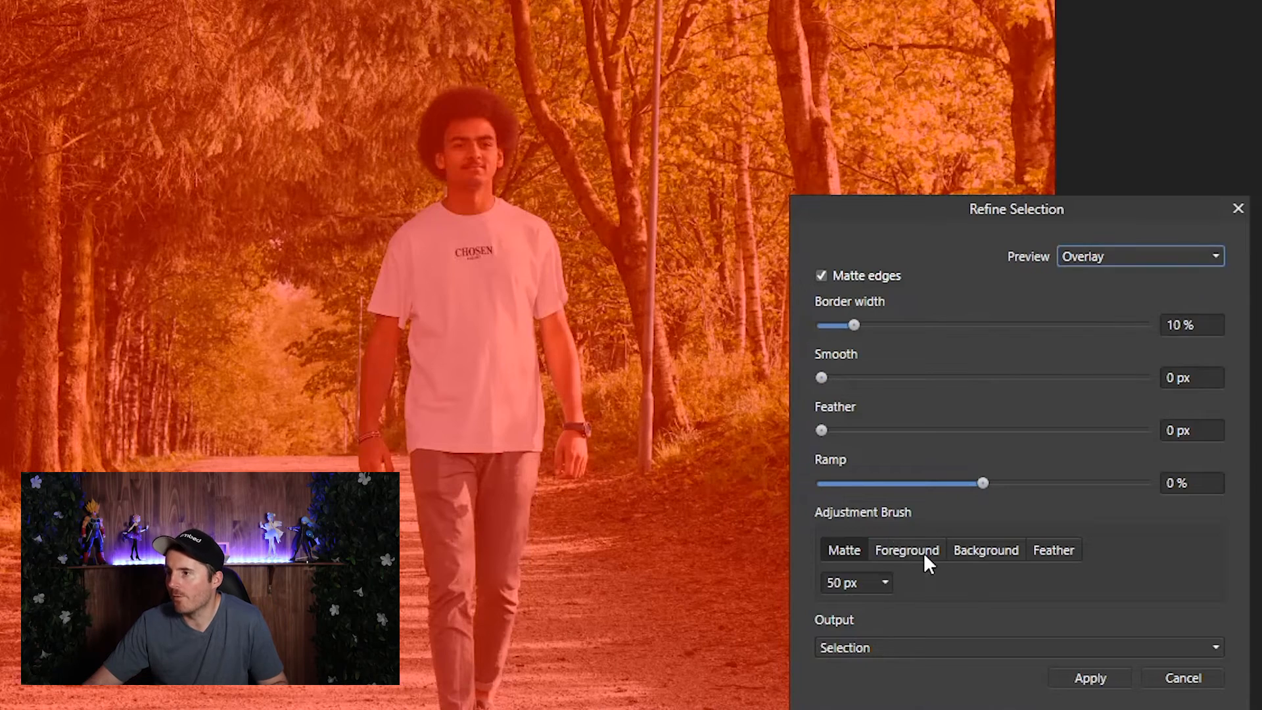
left_click(867, 544)
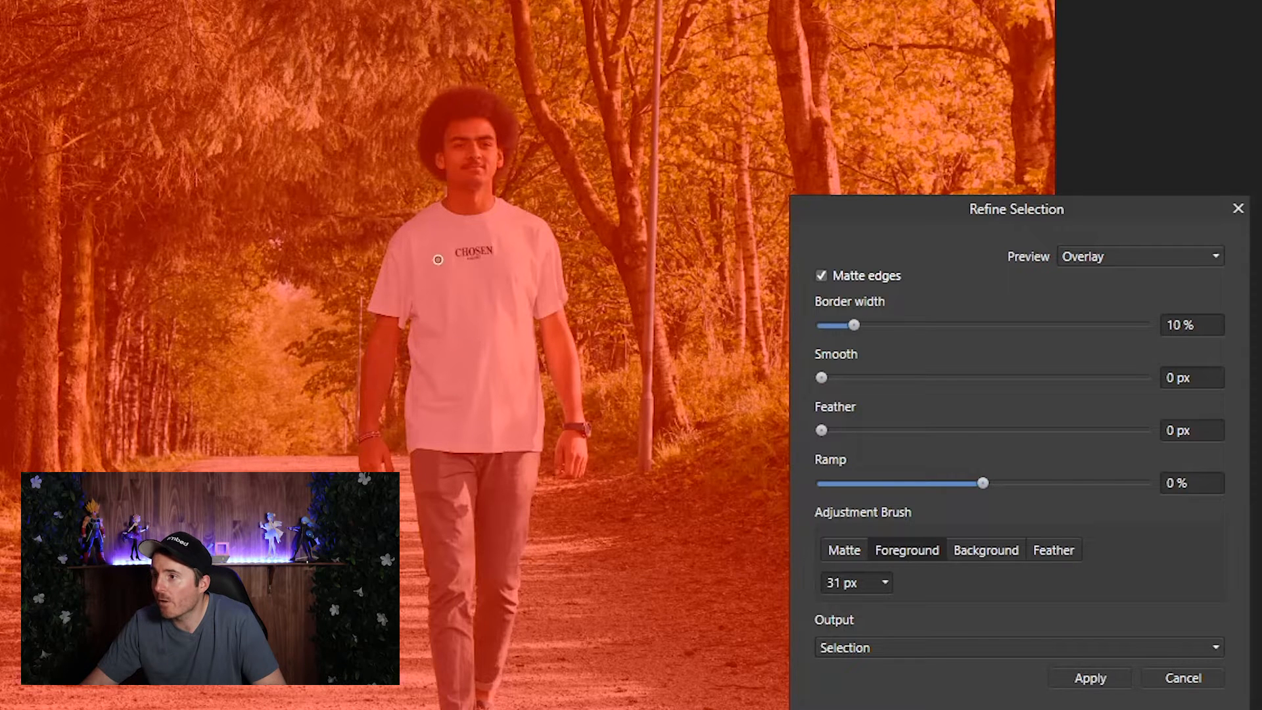
Paint along the man's hands, arms, head and legs as foreground with a 102 px adjustment brush
key("bracketright")
key("bracketright")
key("bracketright")
key("bracketright")
key("bracketright")
key("bracketright")
key("bracketright")
key("bracketright")
key("bracketright")
key("bracketright")
key("bracketright")
key("bracketright")
key("bracketright")
key("bracketright")
key("bracketright")
key("bracketright")
key("bracketright")
key("bracketright")
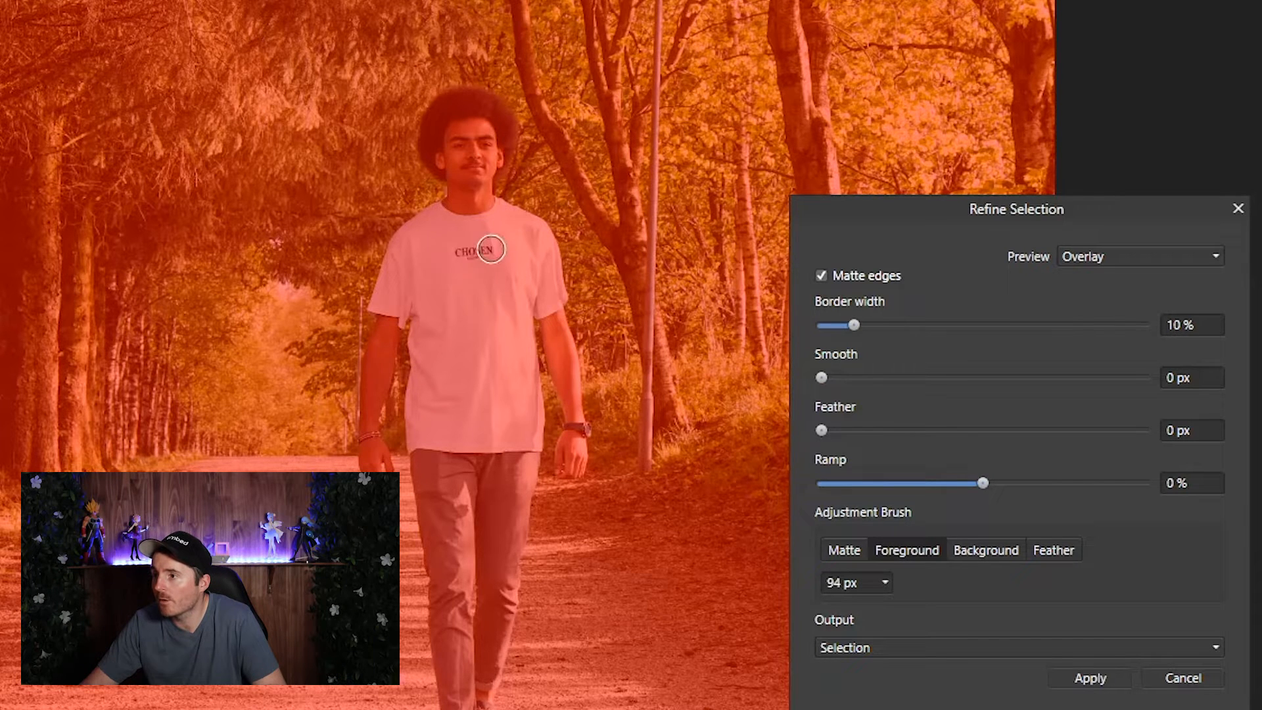
key("bracketleft")
key("bracketleft")
key("bracketleft")
key("bracketleft")
key("bracketleft")
key("bracketleft")
key("bracketleft")
key("bracketleft")
key("bracketleft")
key("bracketleft")
key("bracketleft")
key("bracketleft")
key("bracketleft")
key("bracketleft")
key("bracketright")
key("bracketright")
key("bracketright")
key("bracketright")
key("bracketright")
key("bracketright")
key("bracketright")
key("bracketright")
key("bracketright")
key("bracketleft")
key("bracketleft")
key("bracketleft")
key("bracketleft")
key("bracketleft")
key("bracketleft")
key("bracketleft")
key("bracketleft")
key("bracketleft")
key("bracketleft")
key("bracketleft")
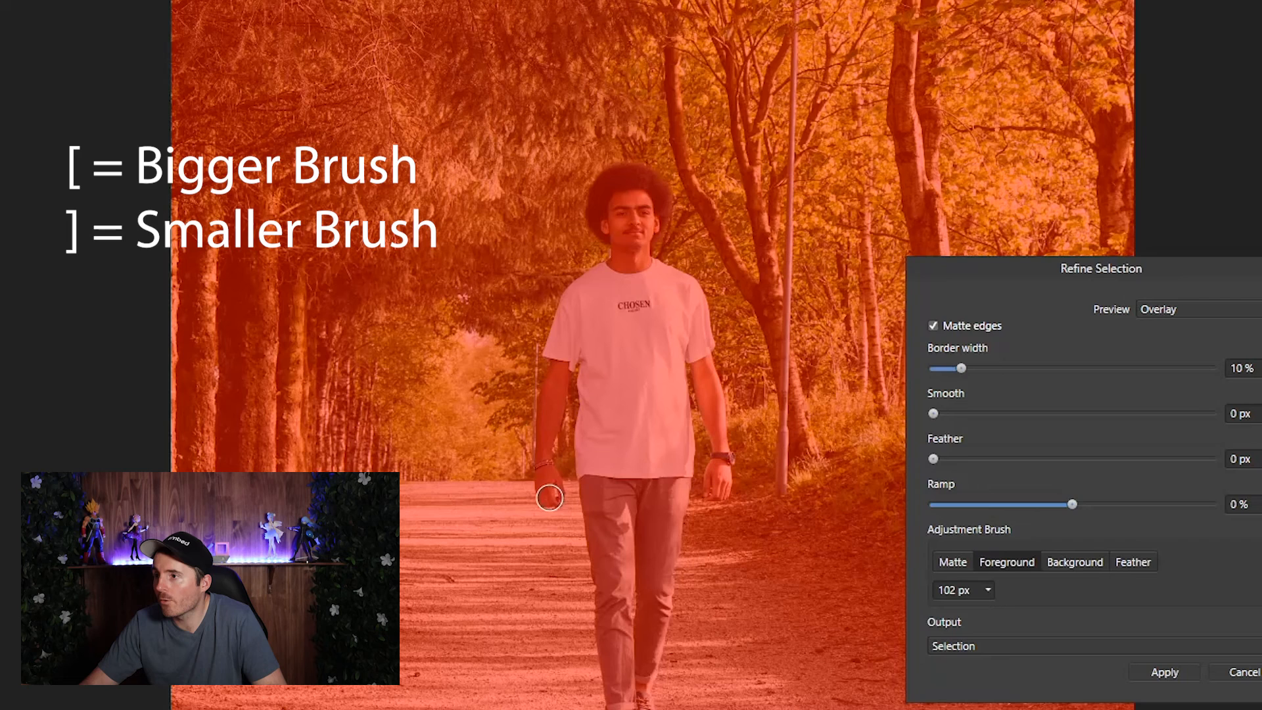
mouse_move(550, 498)
left_mouse_down()
mouse_move(541, 440)
mouse_move(563, 341)
mouse_move(615, 266)
mouse_move(624, 235)
mouse_move(602, 224)
mouse_move(610, 191)
mouse_move(633, 188)
mouse_move(653, 197)
mouse_move(651, 239)
mouse_move(623, 213)
mouse_move(626, 193)
mouse_move(638, 278)
mouse_move(664, 270)
mouse_move(651, 267)
mouse_move(704, 311)
mouse_move(729, 443)
mouse_move(726, 503)
mouse_move(678, 409)
mouse_move(689, 477)
mouse_move(644, 704)
mouse_move(622, 683)
mouse_move(610, 505)
mouse_move(592, 350)
left_mouse_up()
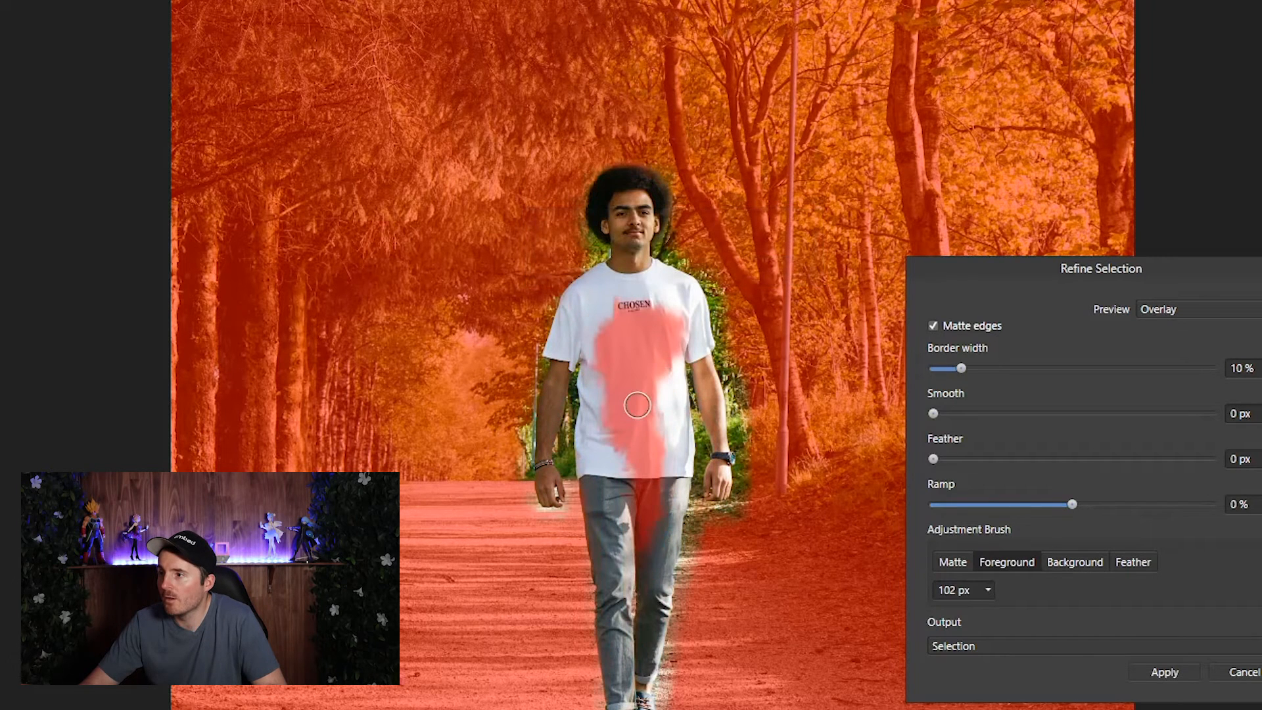
Fill in the rest of the man's shirt and trousers as foreground with a 205 px adjustment brush
key("bracketright")
key("bracketright")
key("bracketright")
key("bracketright")
key("bracketright")
mouse_move(670, 321)
left_mouse_down()
mouse_move(639, 448)
mouse_move(636, 302)
mouse_move(609, 346)
mouse_move(632, 467)
mouse_move(626, 556)
mouse_move(649, 435)
left_mouse_up()
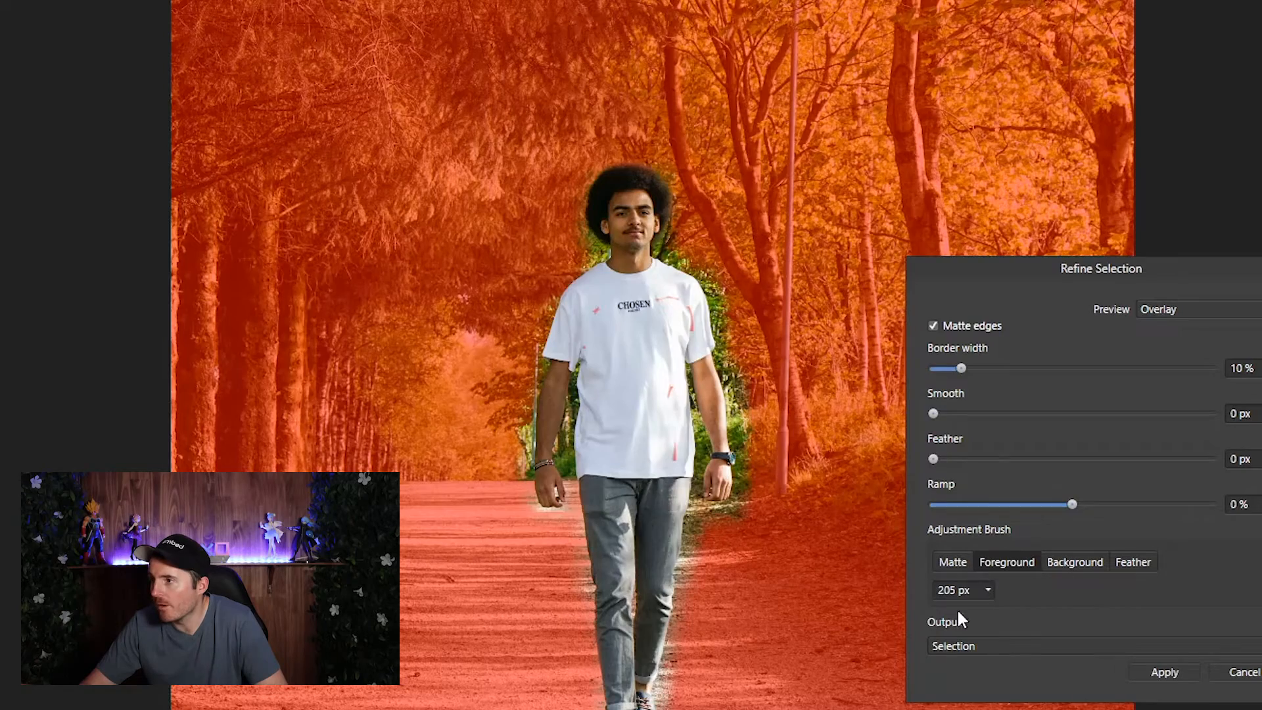
Add the man's shoes to the foreground area and apply the refinement with Selection as the output
scroll(681, 526, "down", 5)
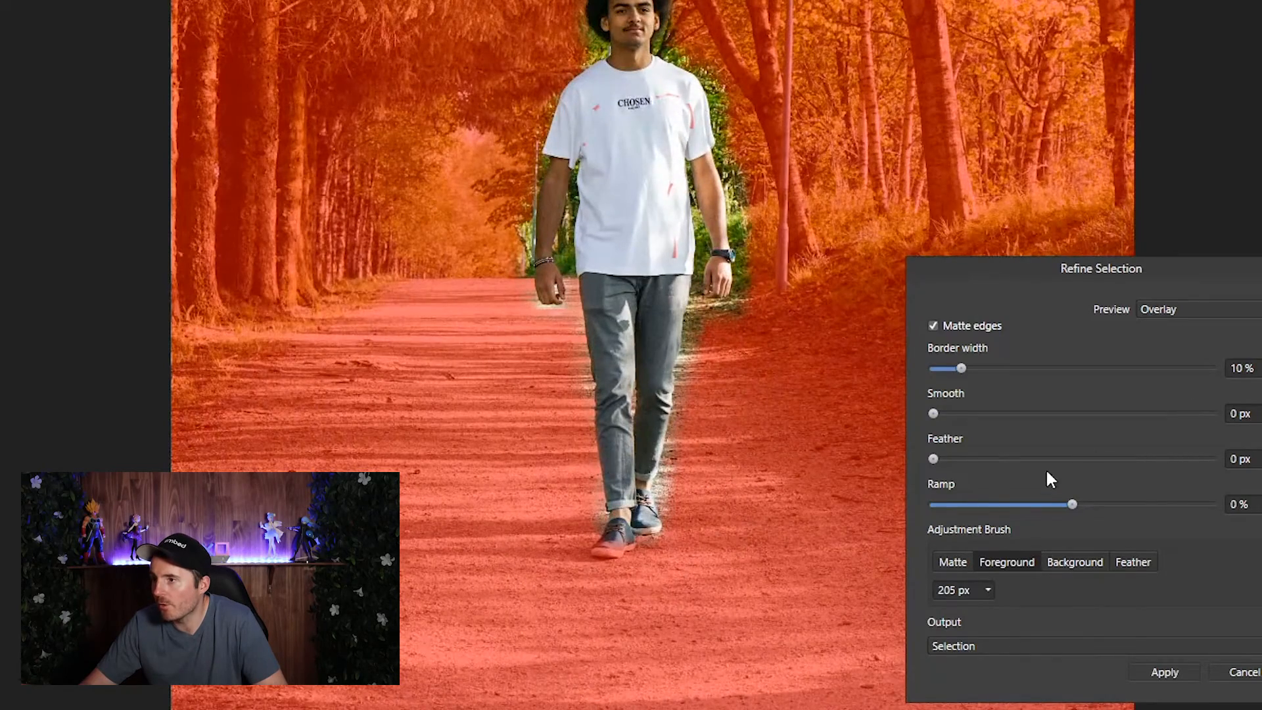
left_click_drag(615, 533, 620, 544)
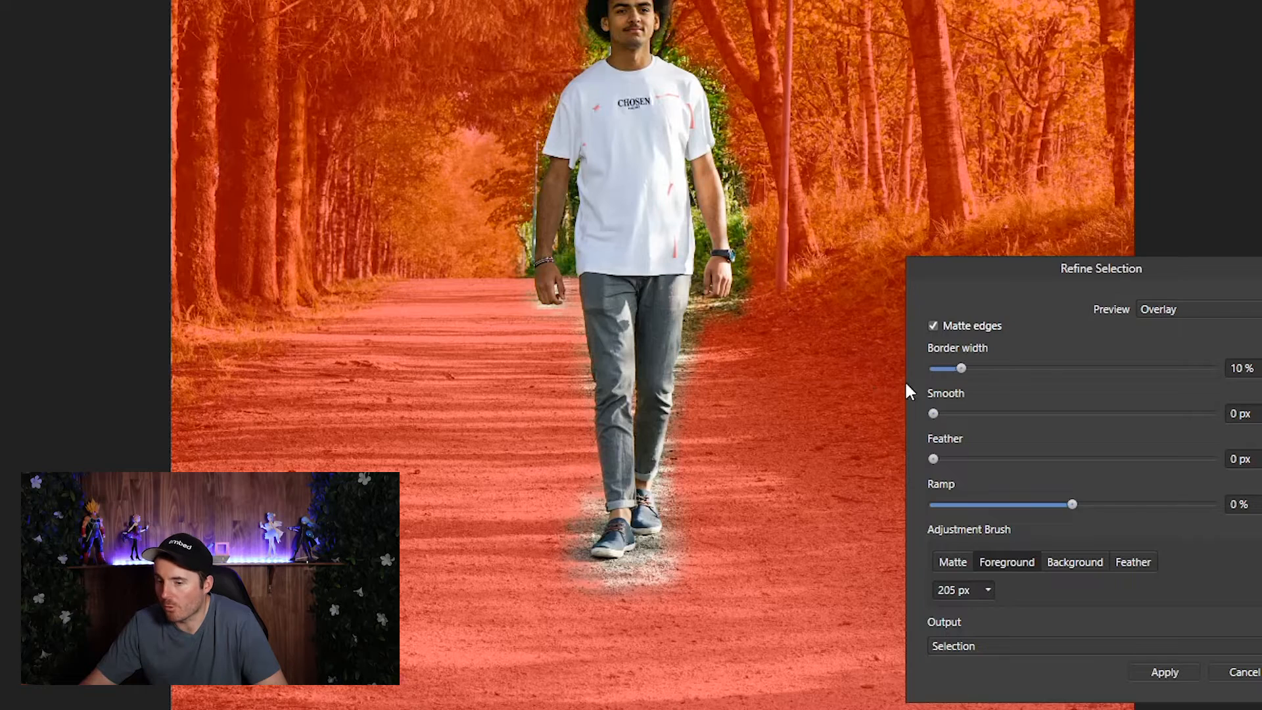
scroll(859, 443, "up", 1)
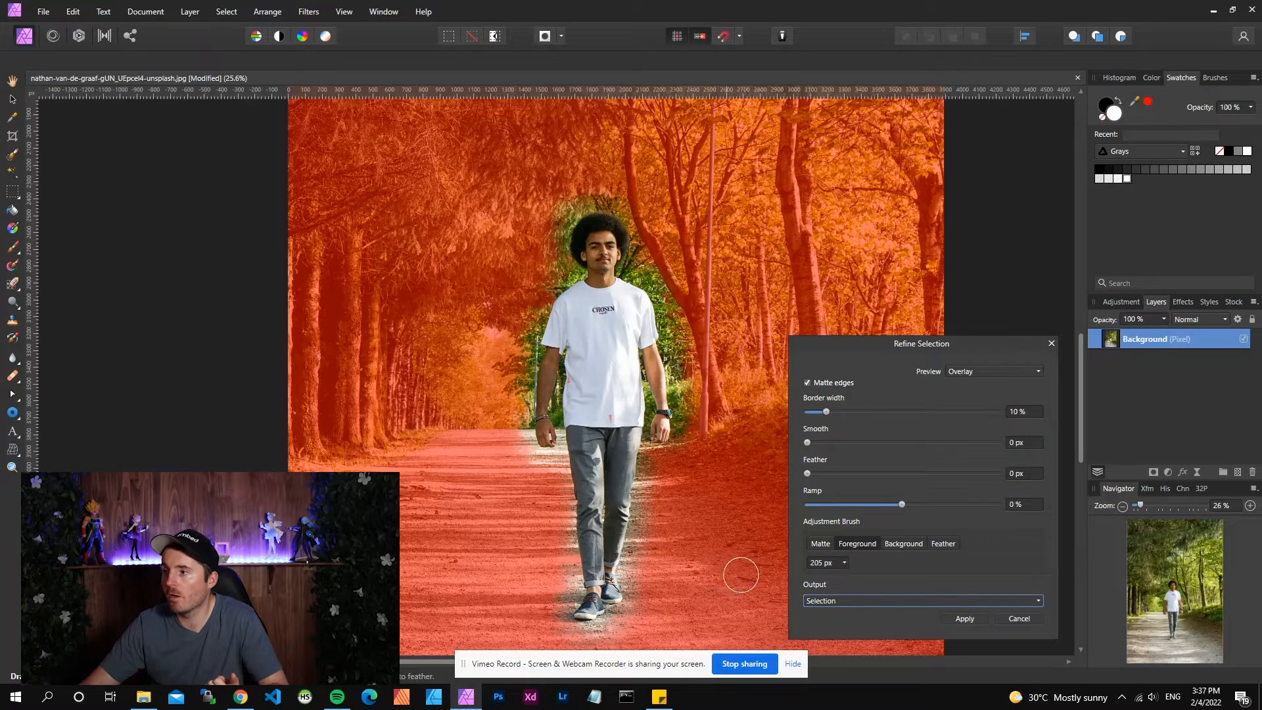
left_click(969, 620)
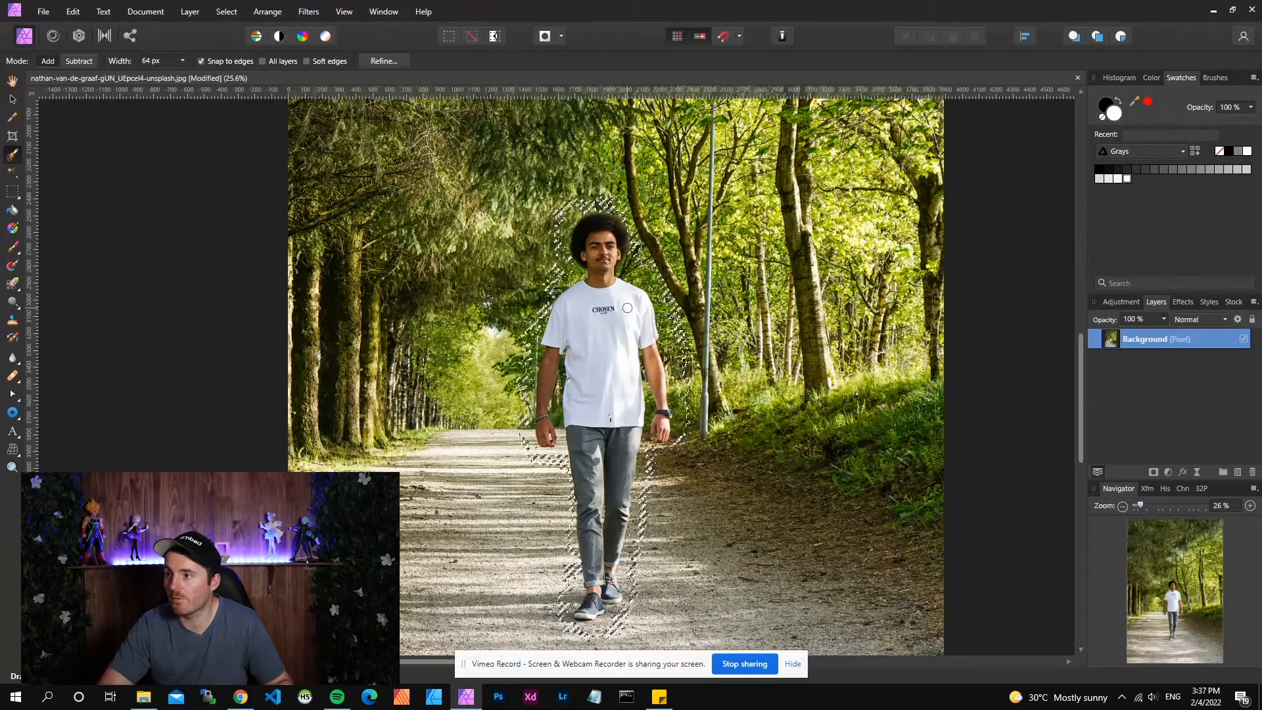
Delete the selected man from the photo
key("Delete")
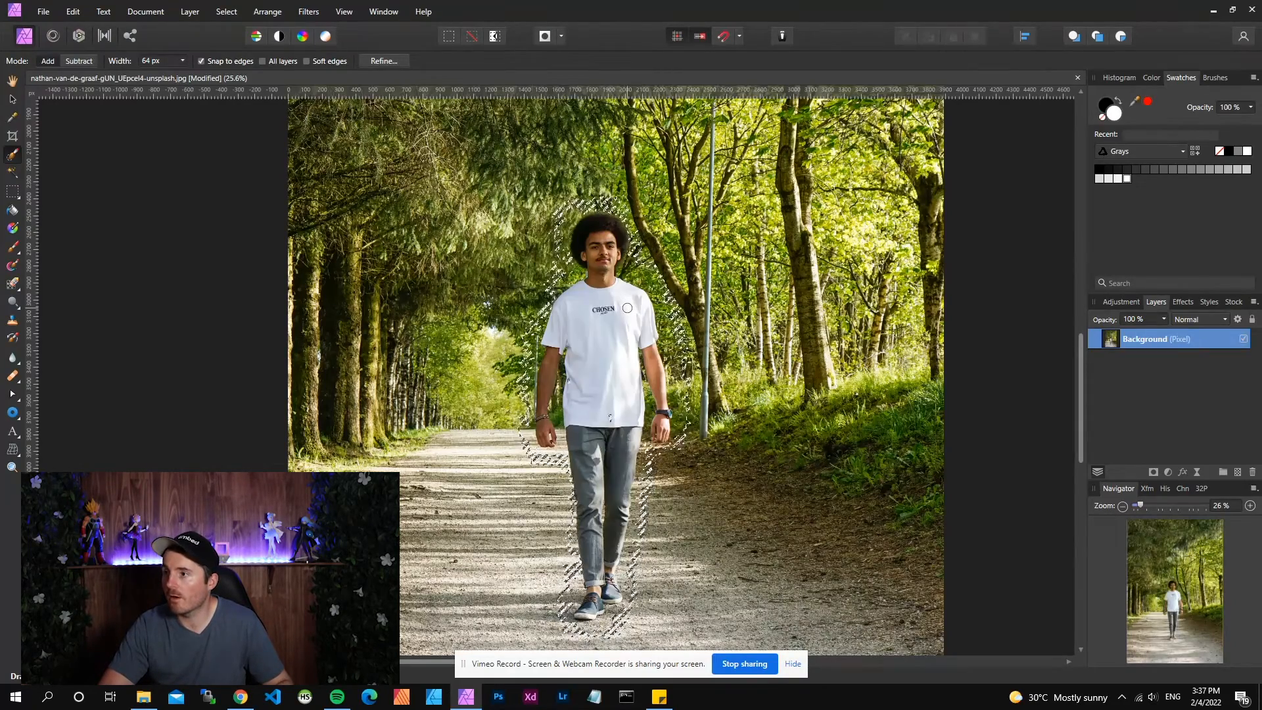
key("Delete")
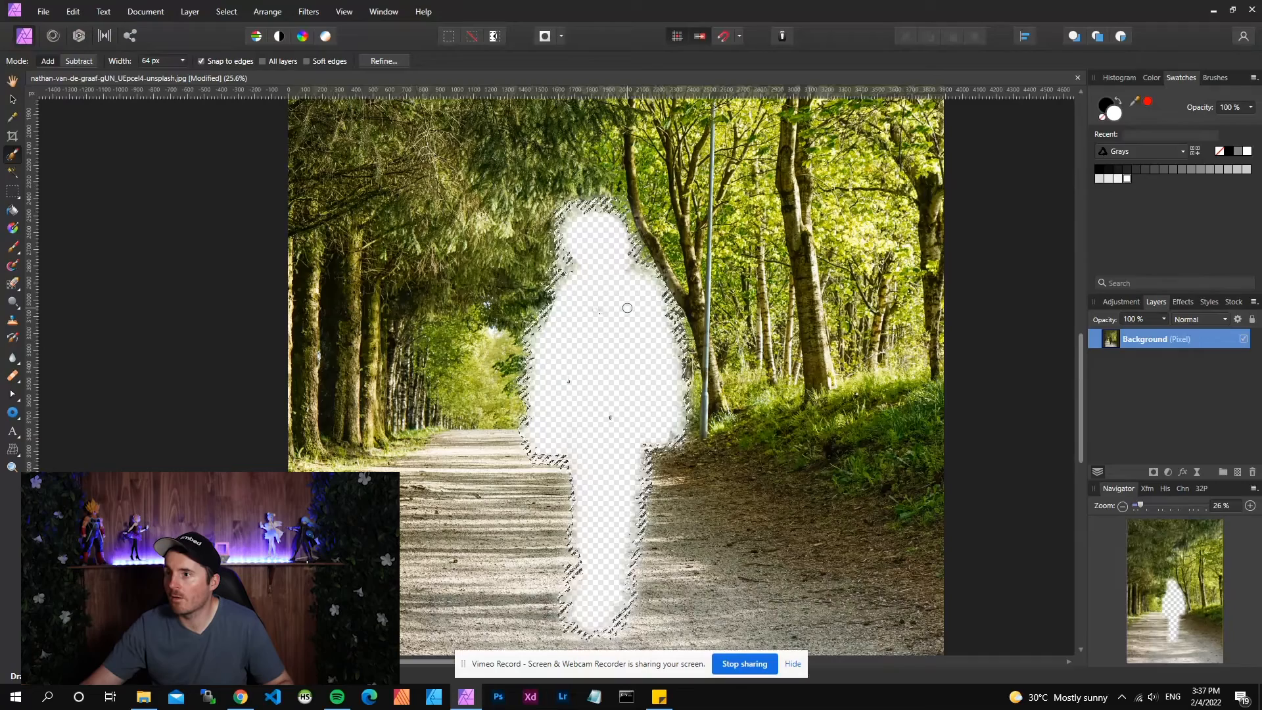
Create a new blank landscape document and paste the man into it, scaled to fit the page height on its left half
left_click(41, 15)
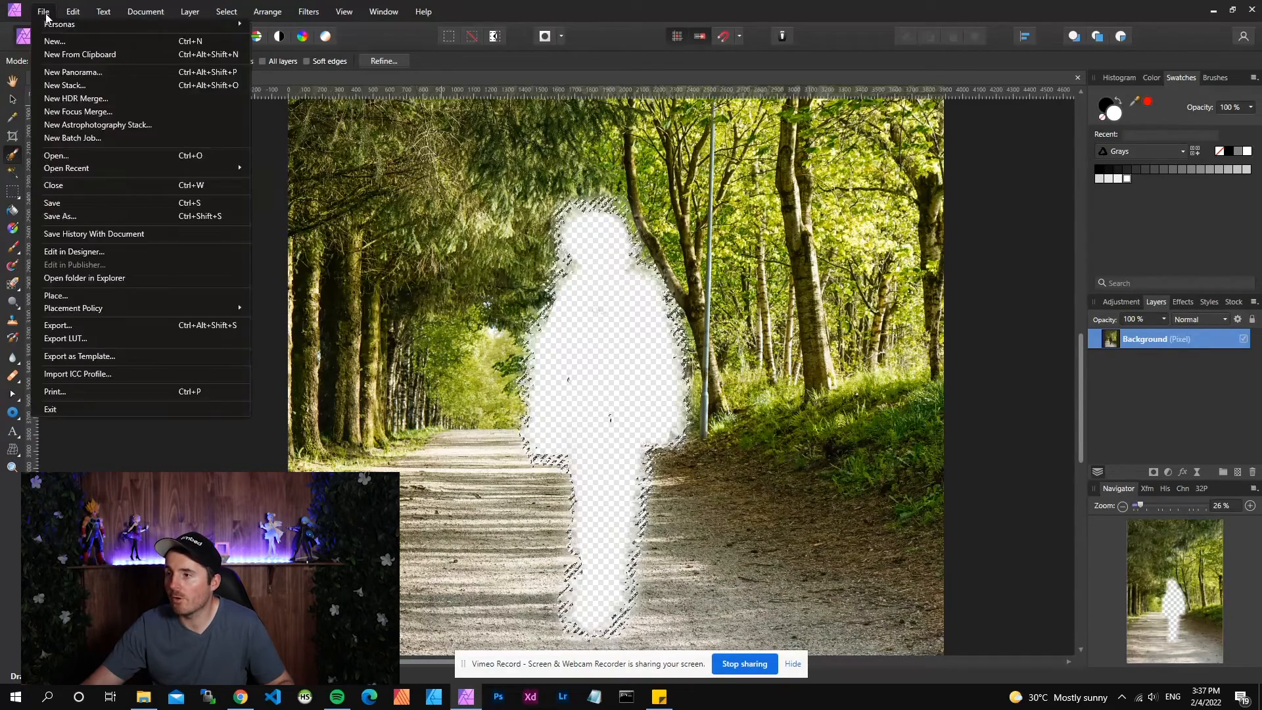
left_click(61, 42)
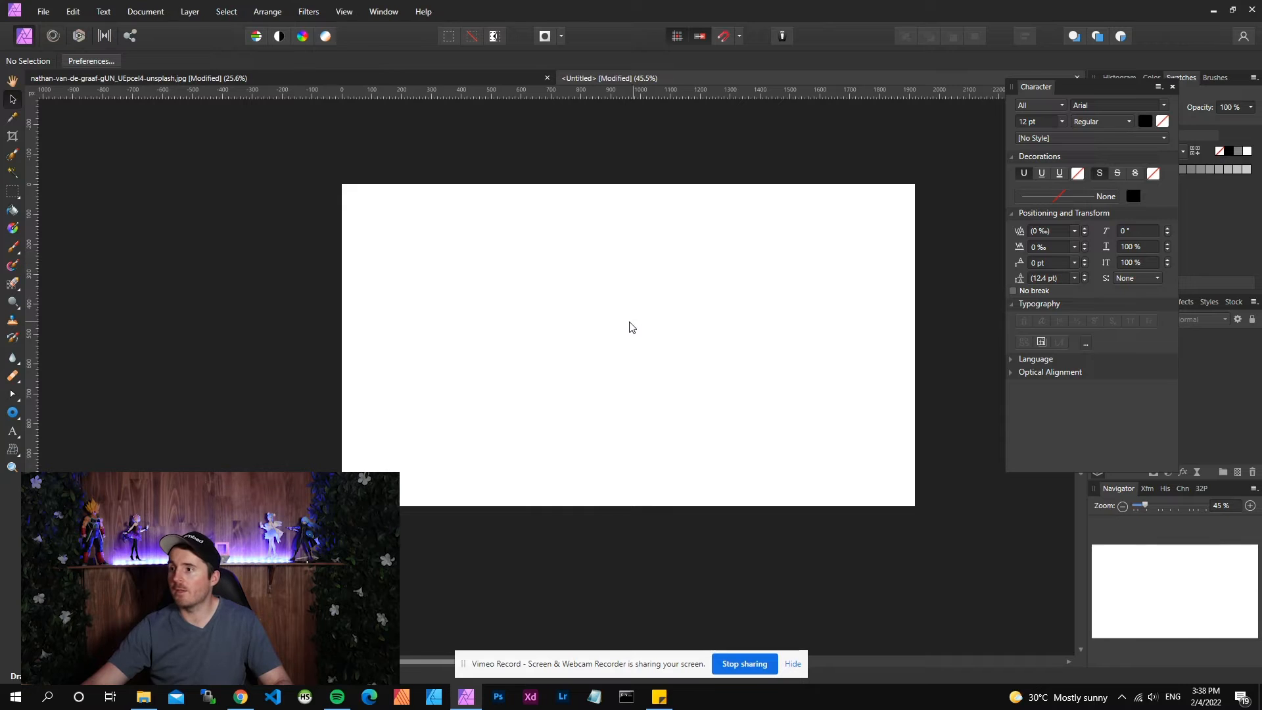
key("ctrl+v")
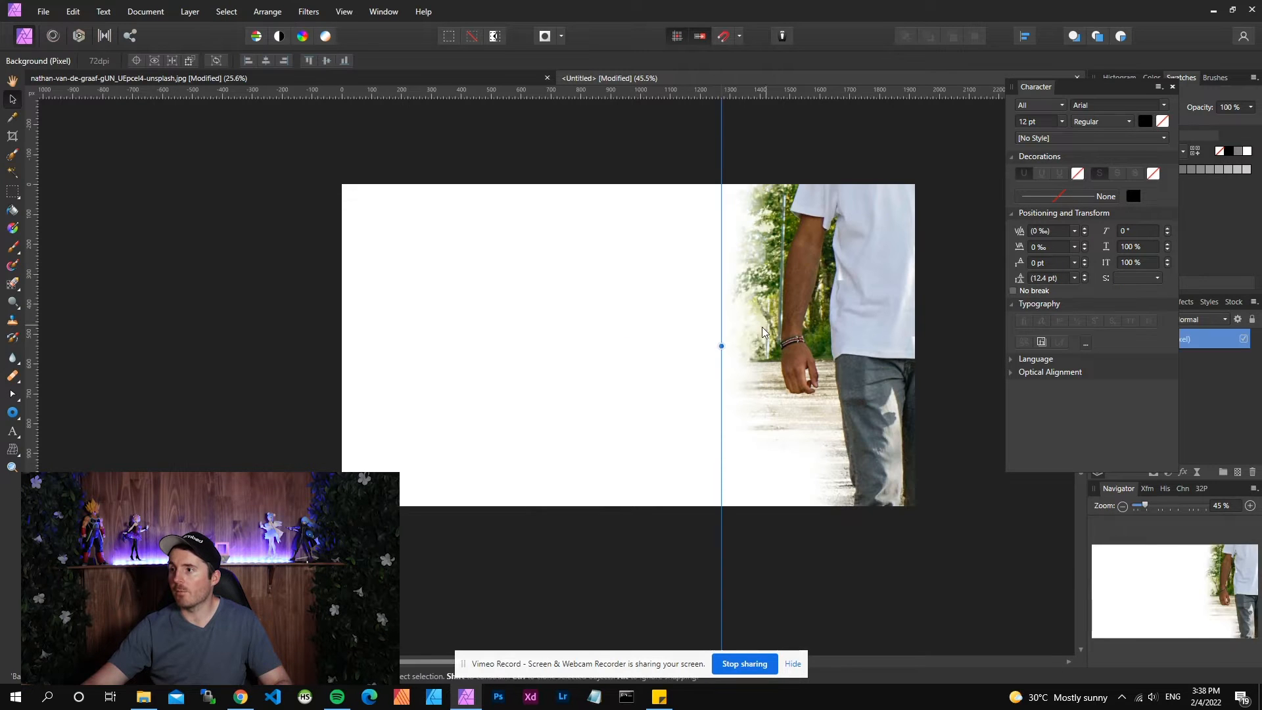
left_click_drag(735, 342, 501, 360)
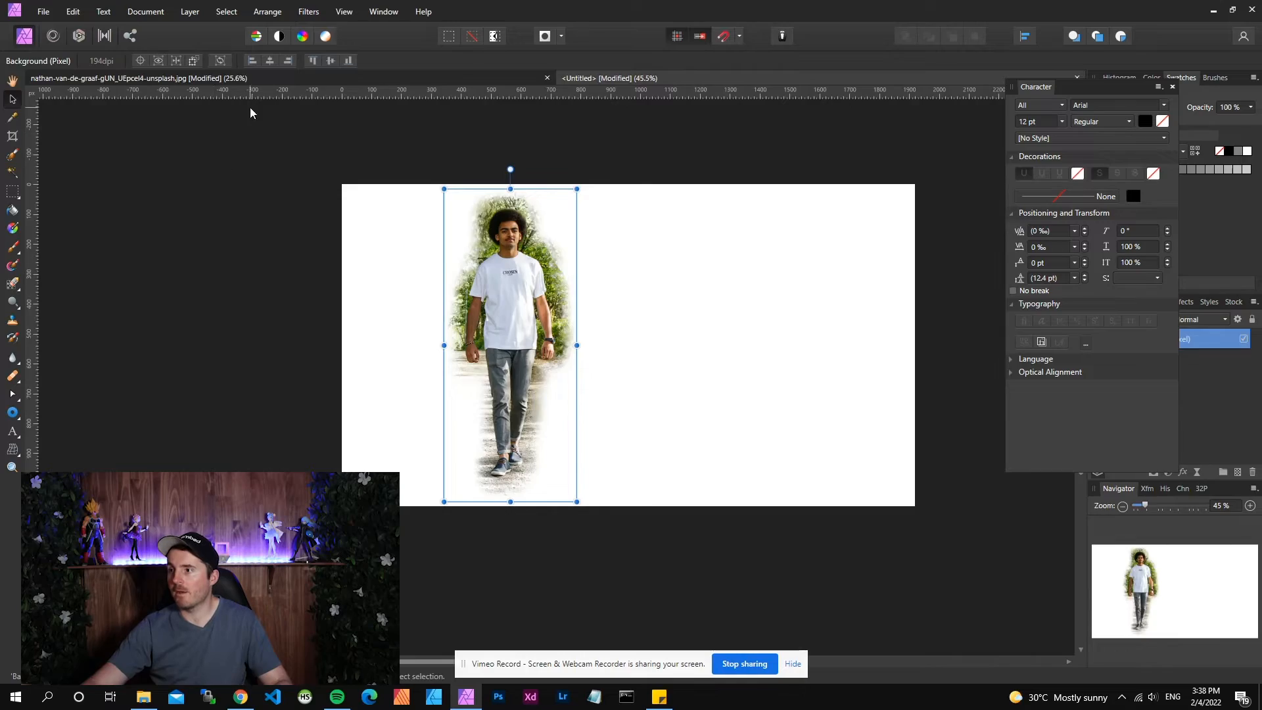
Return to the forest photo and reopen the refinement of the man's selection, with the sleeve edge in close view
left_click(211, 78)
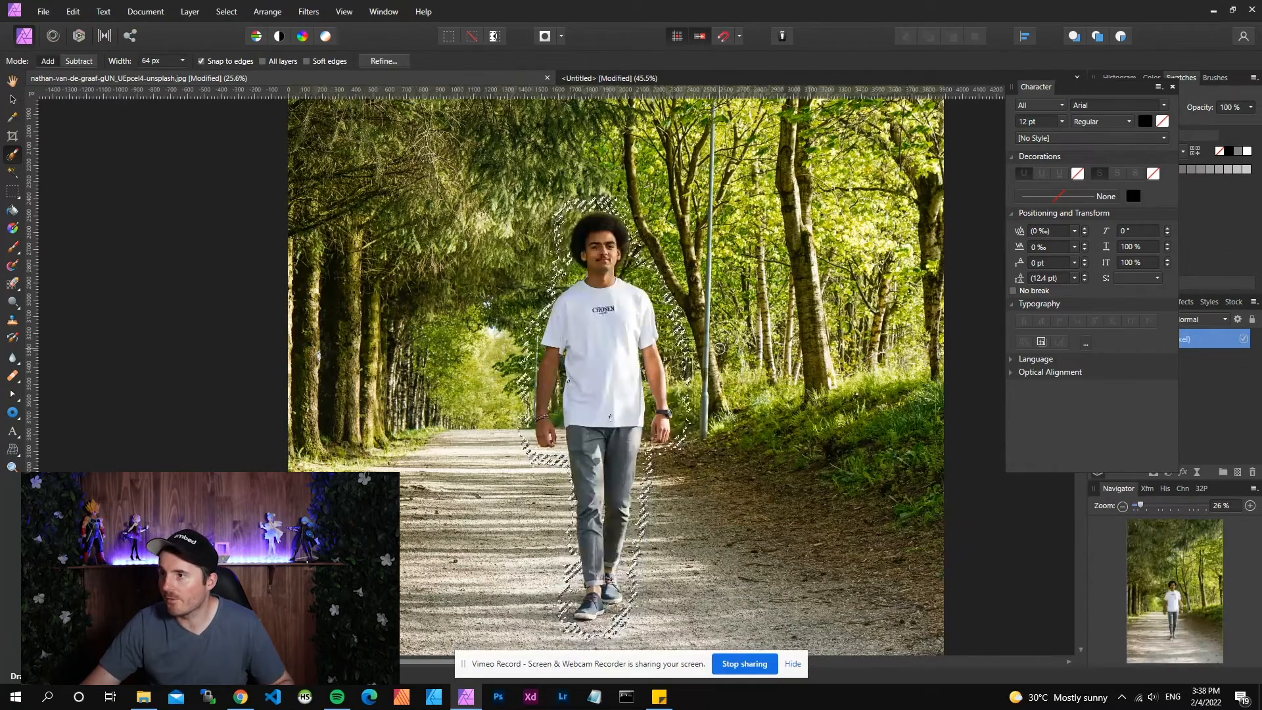
left_click(393, 62)
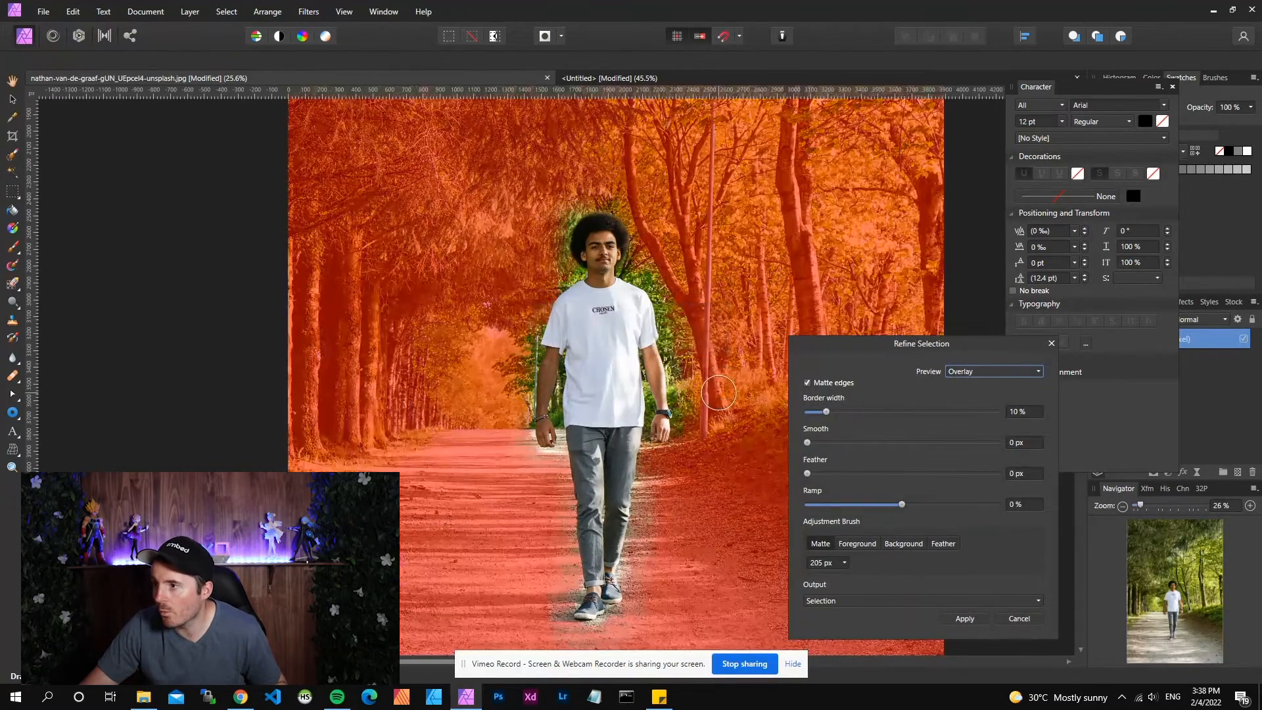
scroll(690, 328, "up", 6)
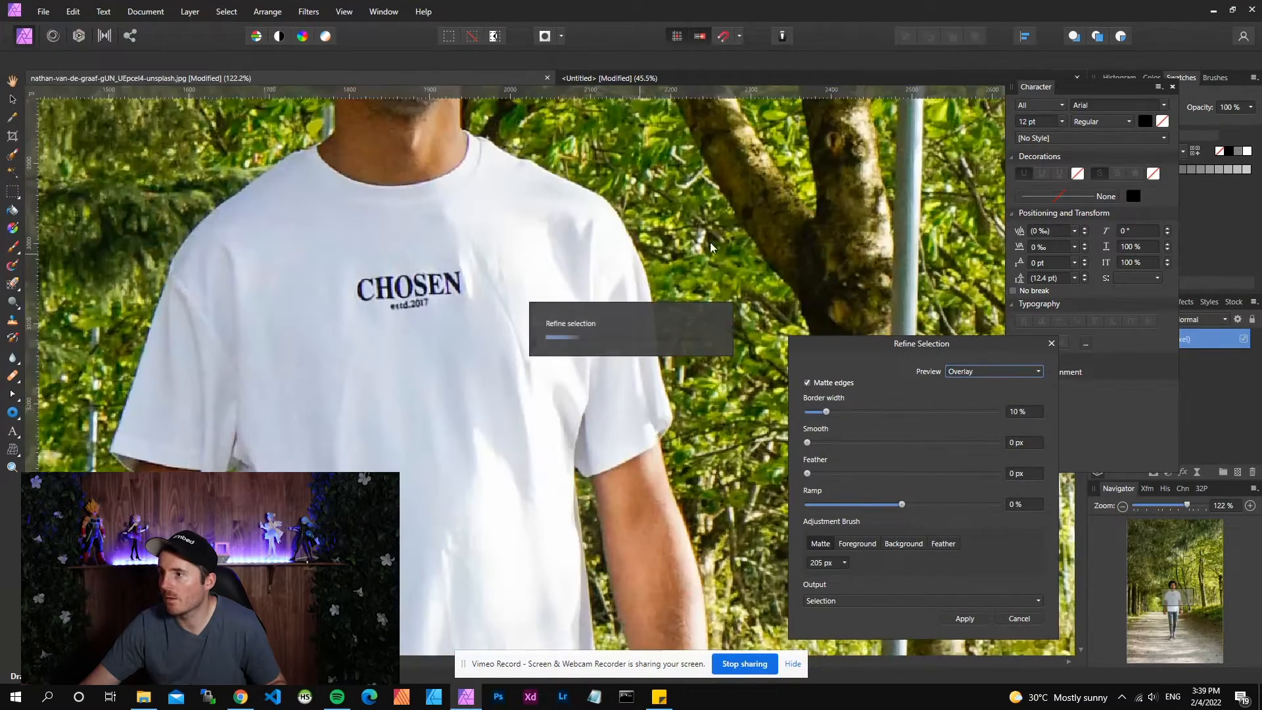
scroll(786, 368, "down", 4)
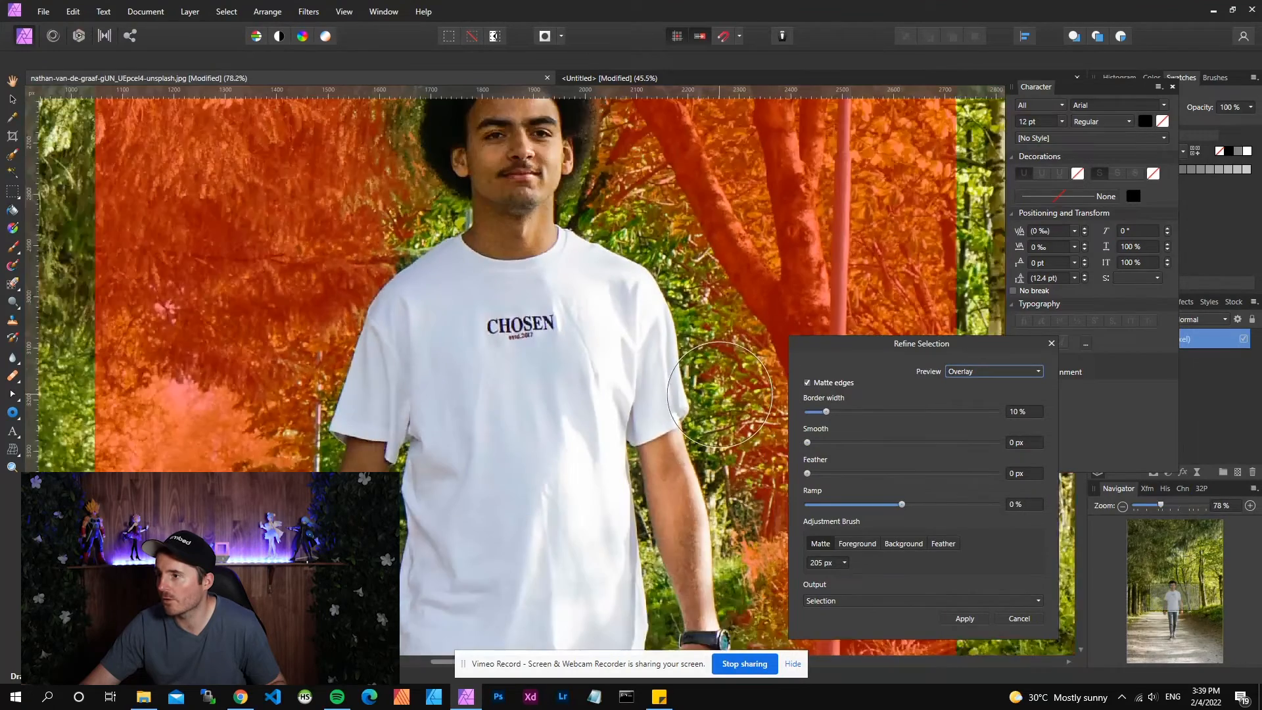
scroll(787, 368, "up", 5)
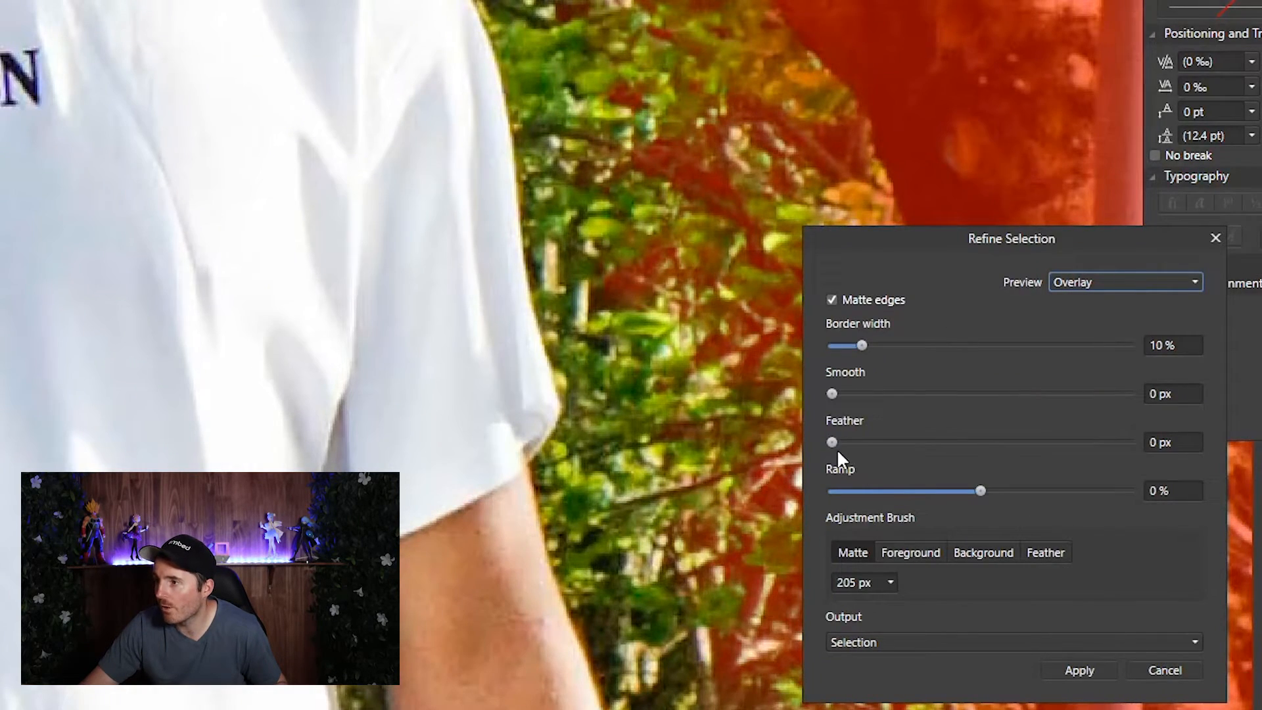
Set the refinement's feather to 24 px and paint matte over the leaves beside the sleeve
left_click_drag(833, 443, 902, 443)
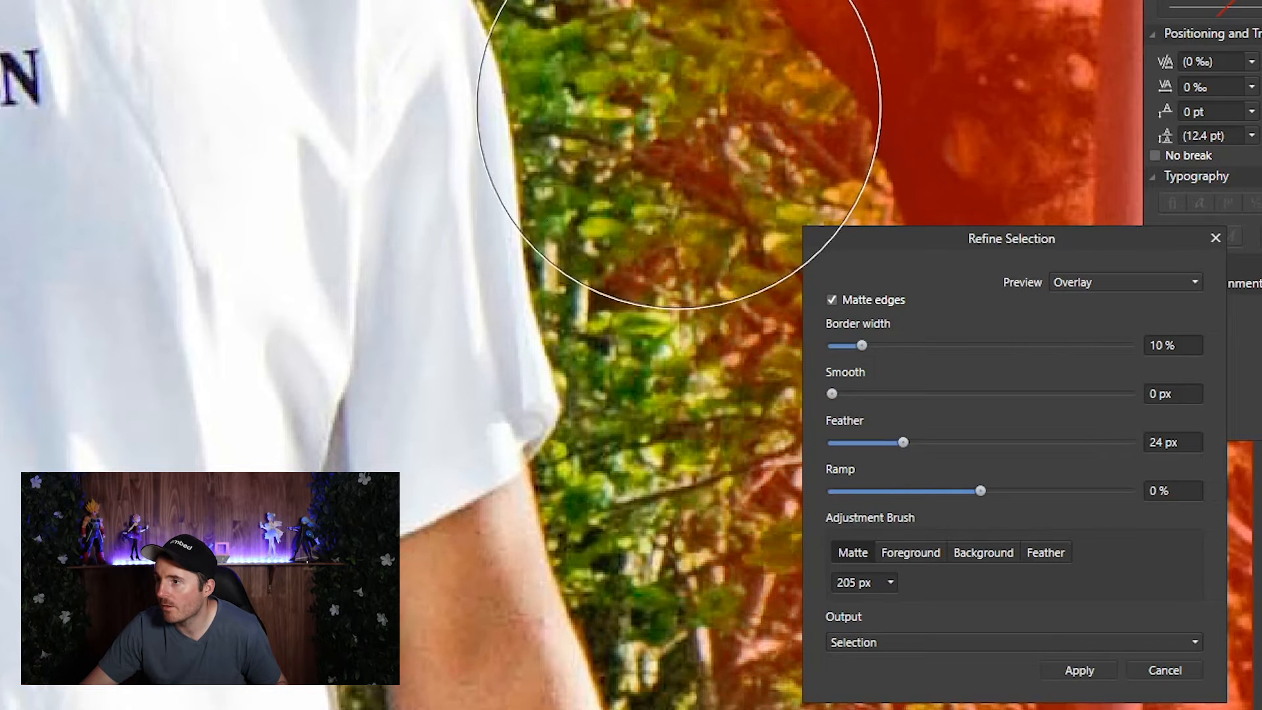
left_click(708, 83)
left_click(706, 69)
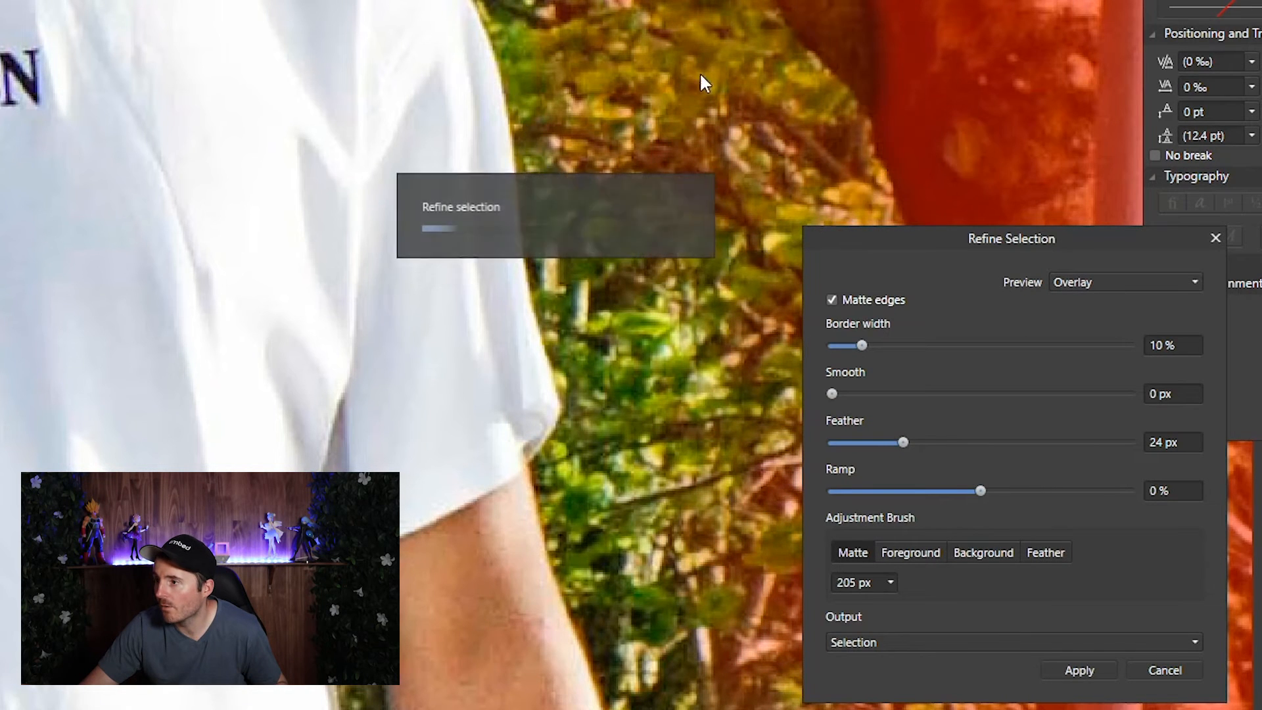
Mark the greenery outside the man's sleeve, watch arm and hand as background with the 205 px adjustment brush
left_click(1007, 559)
left_click_drag(620, 85, 726, 78)
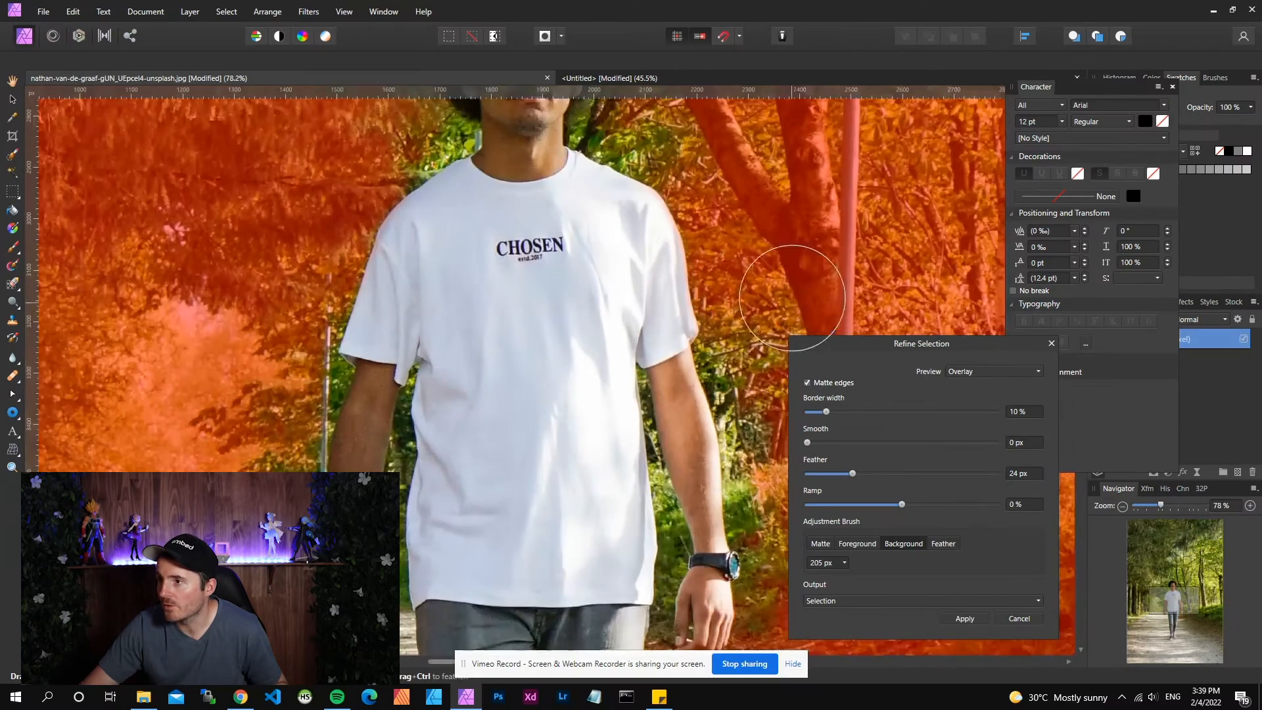
left_click_drag(795, 262, 537, 100)
left_click_drag(508, 203, 503, 213)
left_click_drag(546, 306, 529, 345)
left_click_drag(552, 432, 549, 460)
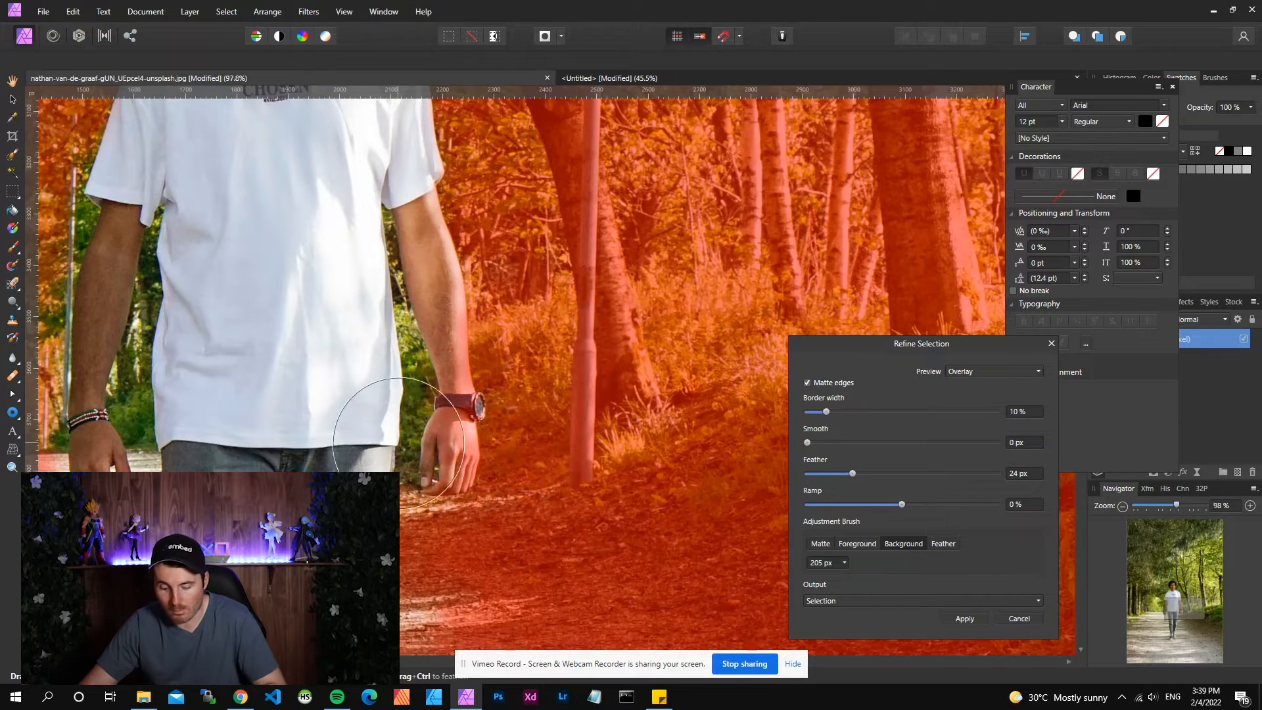
Shrink the adjustment brush to 29 px and mark the gap between the shirt and the watch hand as background
scroll(399, 443, "up", 3)
key("bracketleft")
key("bracketleft")
key("bracketleft")
key("bracketleft")
left_click_drag(444, 297, 432, 400)
key("[")
key("[")
key("[")
key("[")
key("[")
key("[")
left_click(422, 464)
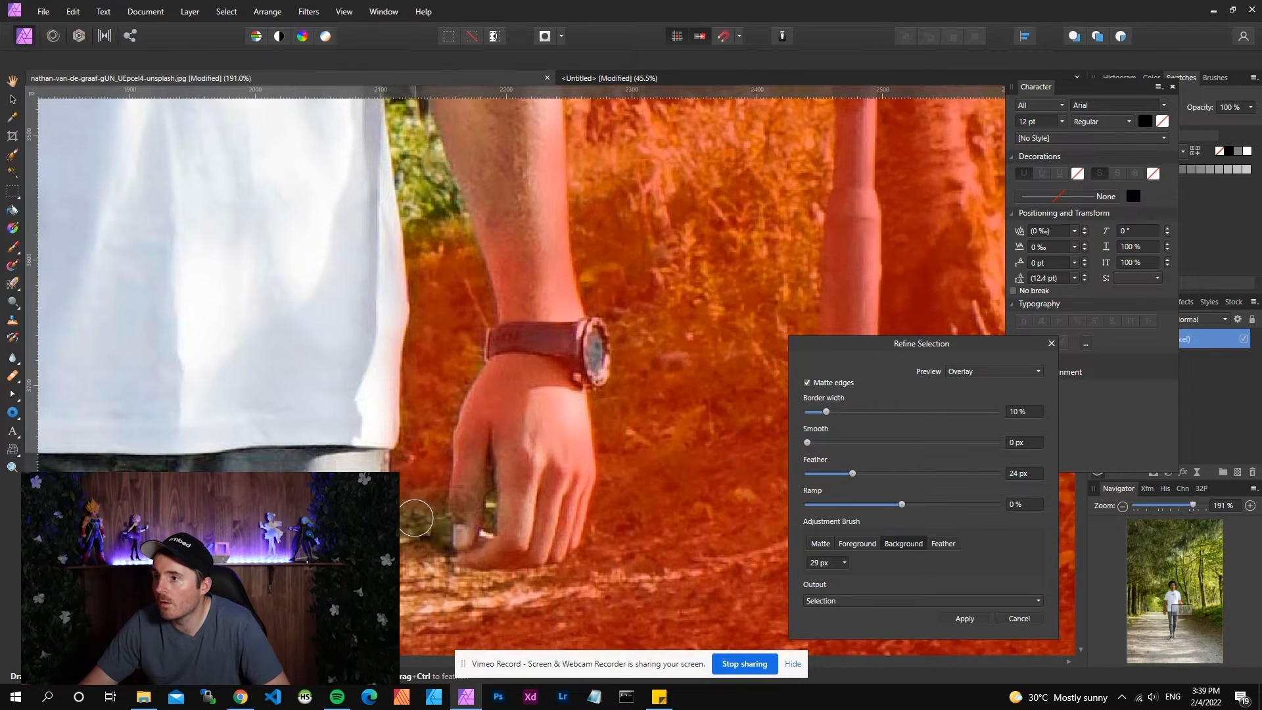
Mark the remaining gap between the shirt and the watch arm, up to the sleeve, as background with a 21 px brush
scroll(427, 525, "up", 3)
mouse_move(432, 406)
left_mouse_down()
mouse_move(416, 266)
mouse_move(427, 393)
mouse_move(390, 305)
mouse_move(368, 176)
mouse_move(354, 194)
left_mouse_up()
scroll(427, 375, "up", 2)
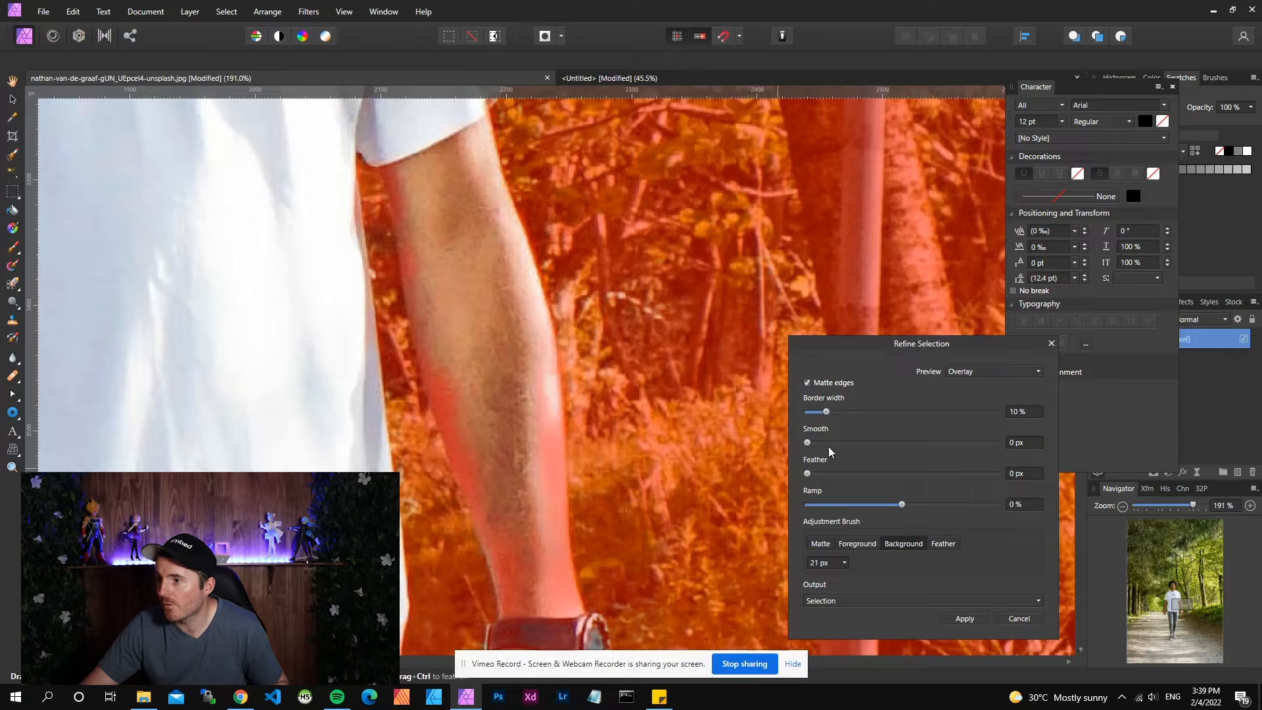
Mark the inner and outer edges of the watch-arm forearm, down to the wrist, as foreground with the 21 px adjustment brush
left_click(853, 545)
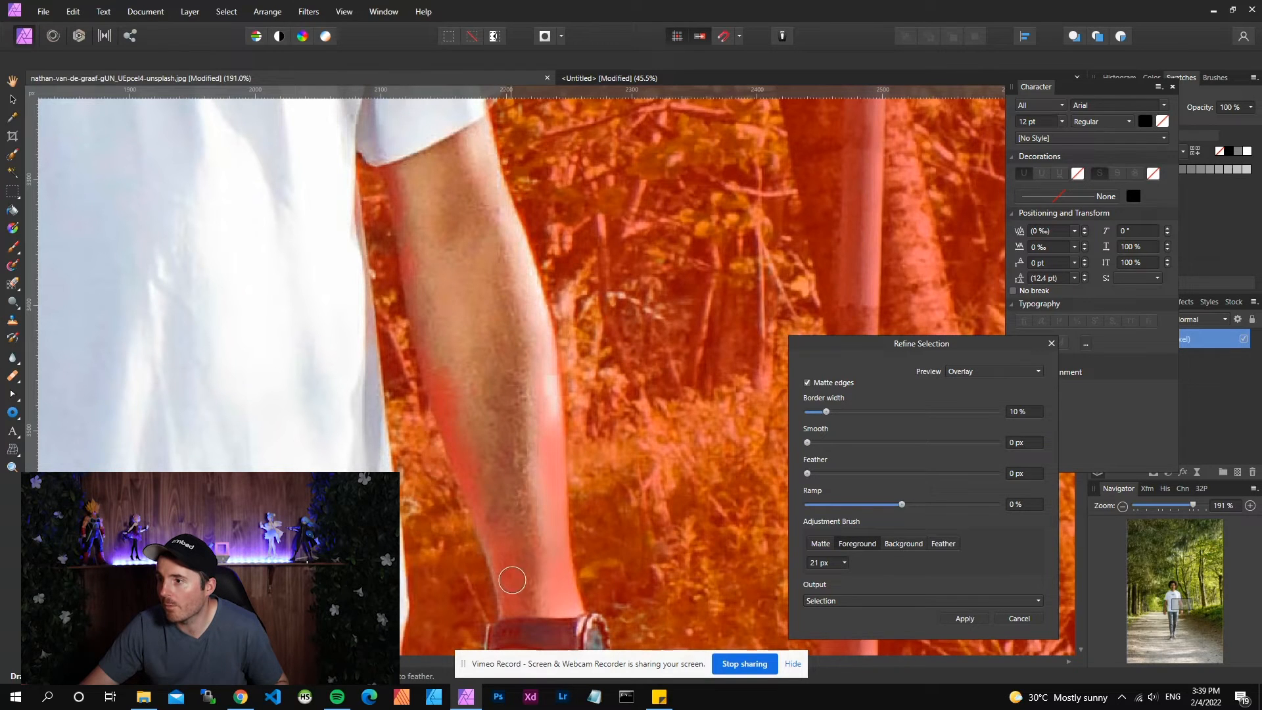
left_click_drag(502, 568, 446, 393)
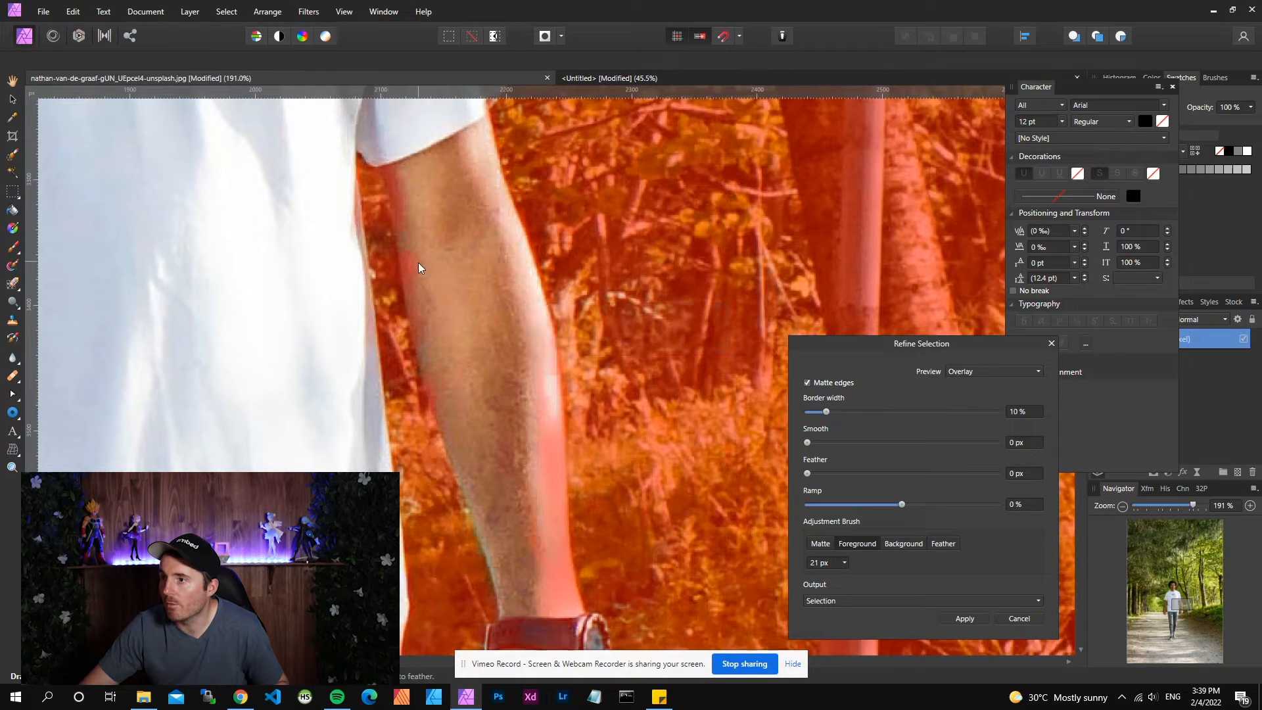
left_click_drag(411, 246, 402, 324)
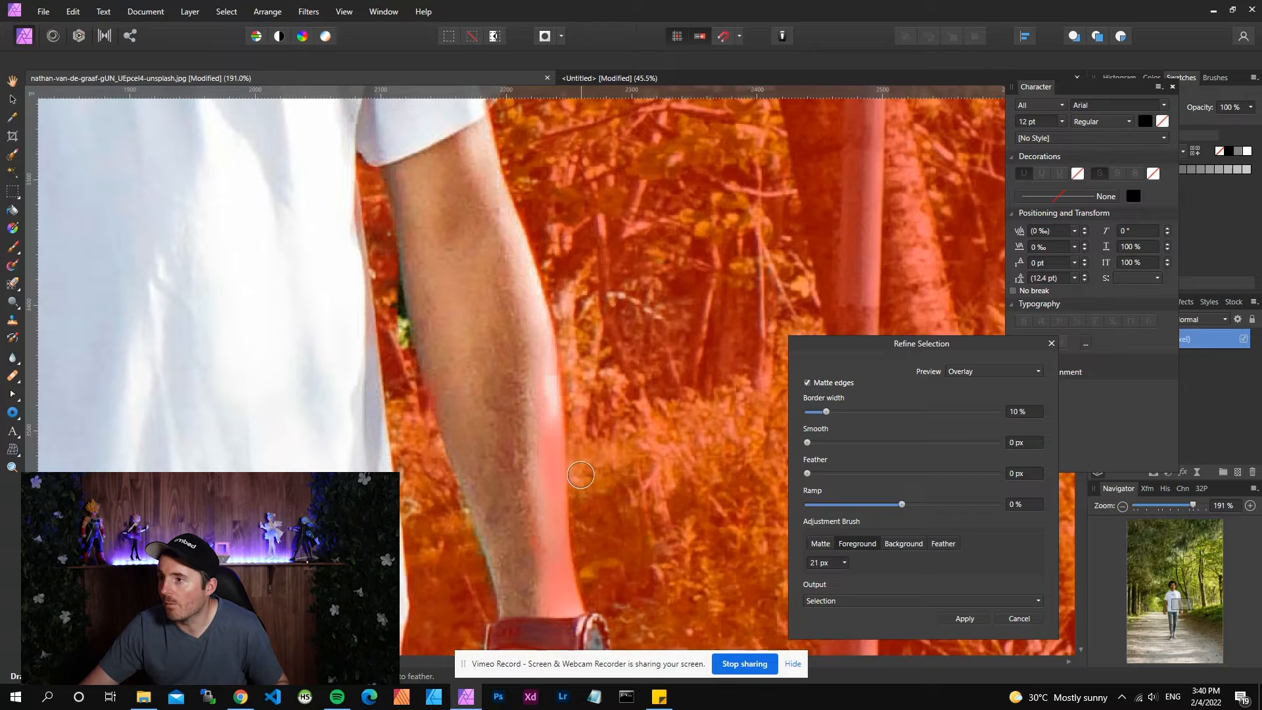
left_click_drag(538, 379, 562, 628)
Check the overlay around the man's body and hair, and apply the refined selection
scroll(493, 479, "down", 8)
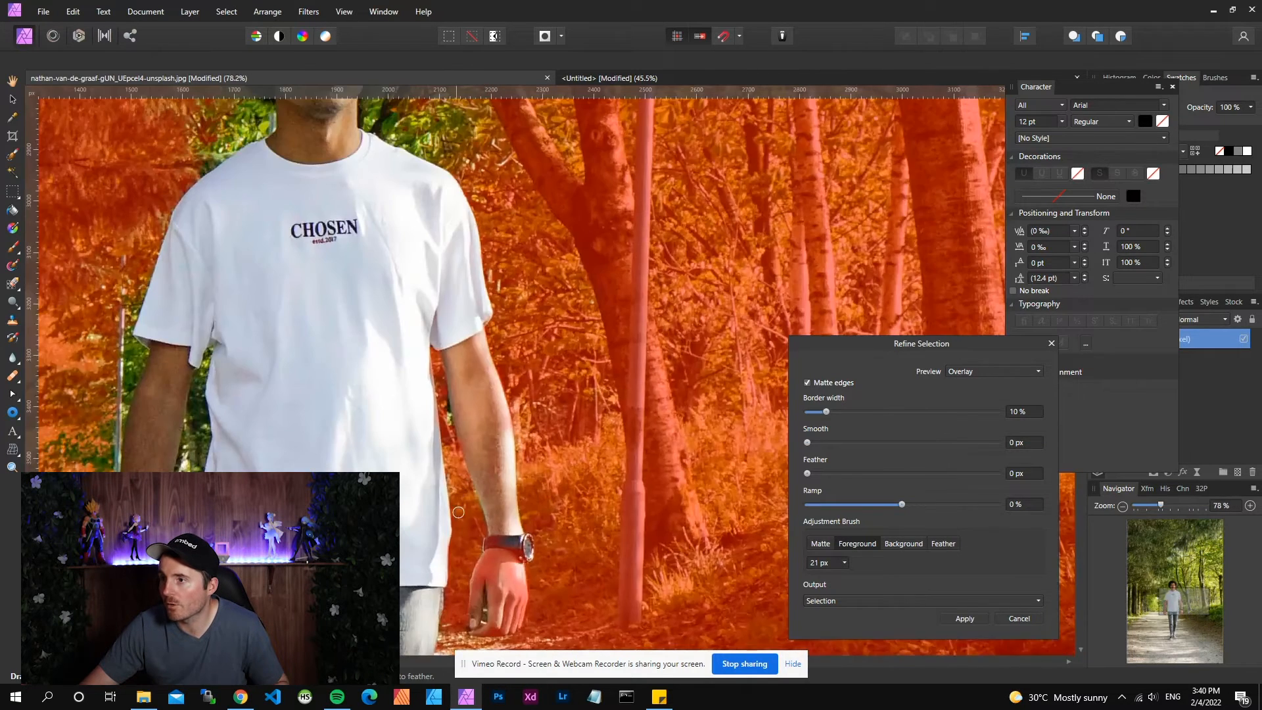
scroll(308, 427, "up", 2)
scroll(329, 369, "down", 4)
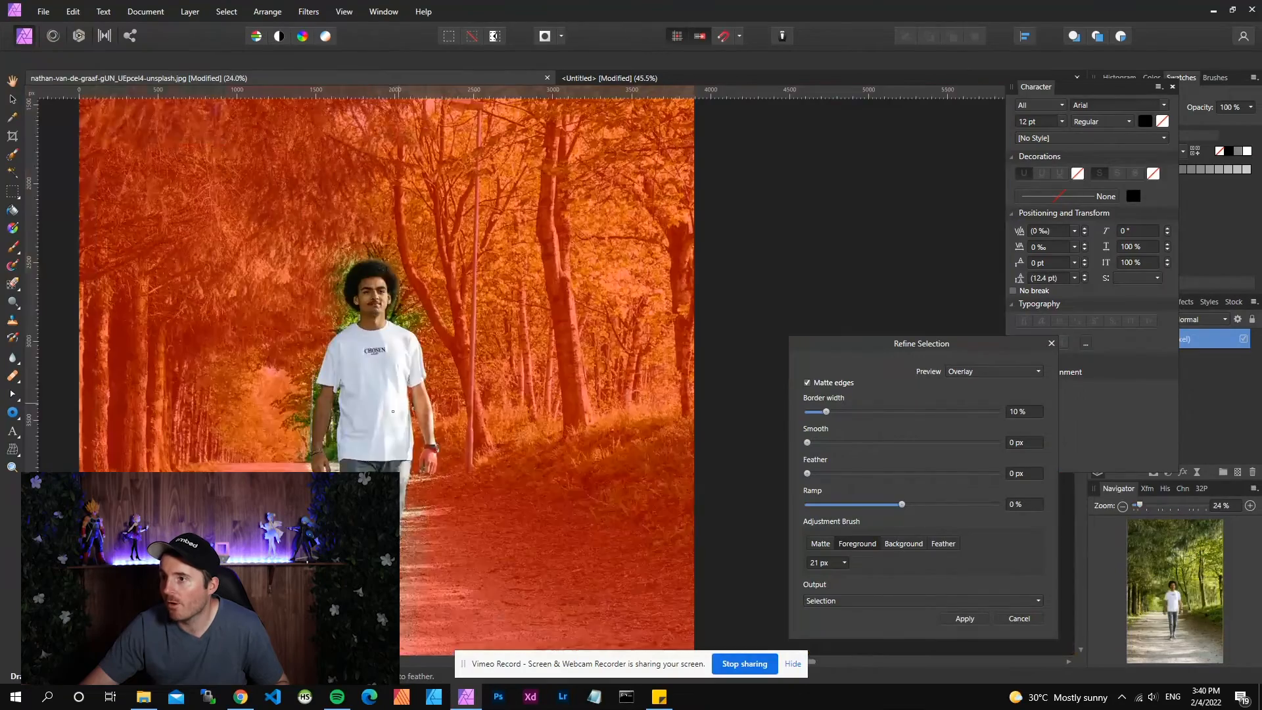
scroll(359, 303, "up", 6)
left_click_drag(247, 219, 531, 512)
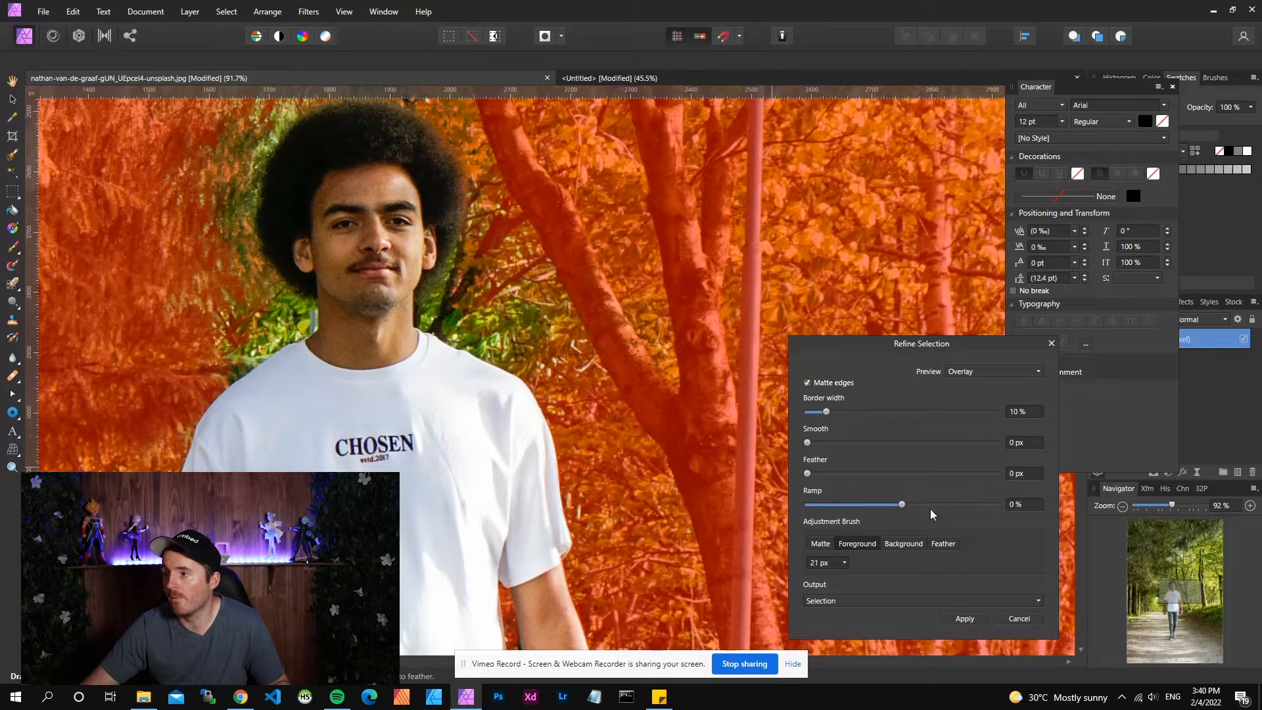
left_click(979, 624)
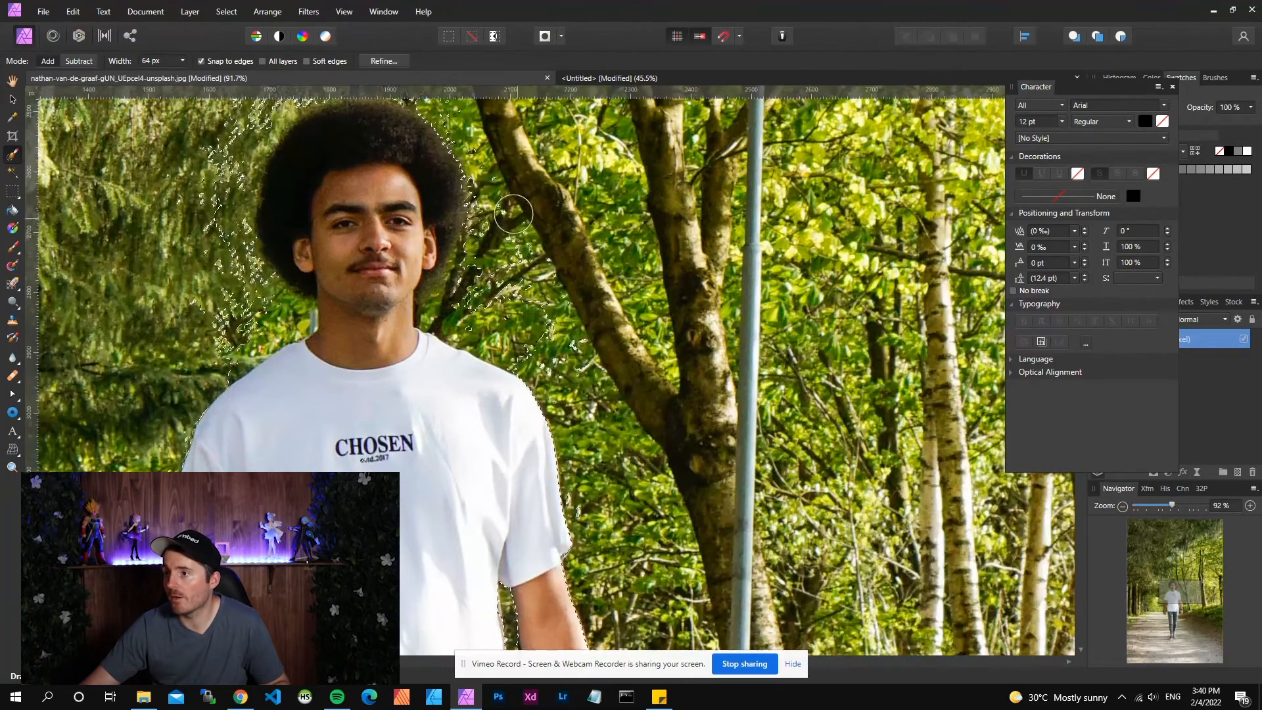
Paste the newly refined cutout into the untitled document and place it beside the first cutout
left_click(648, 82)
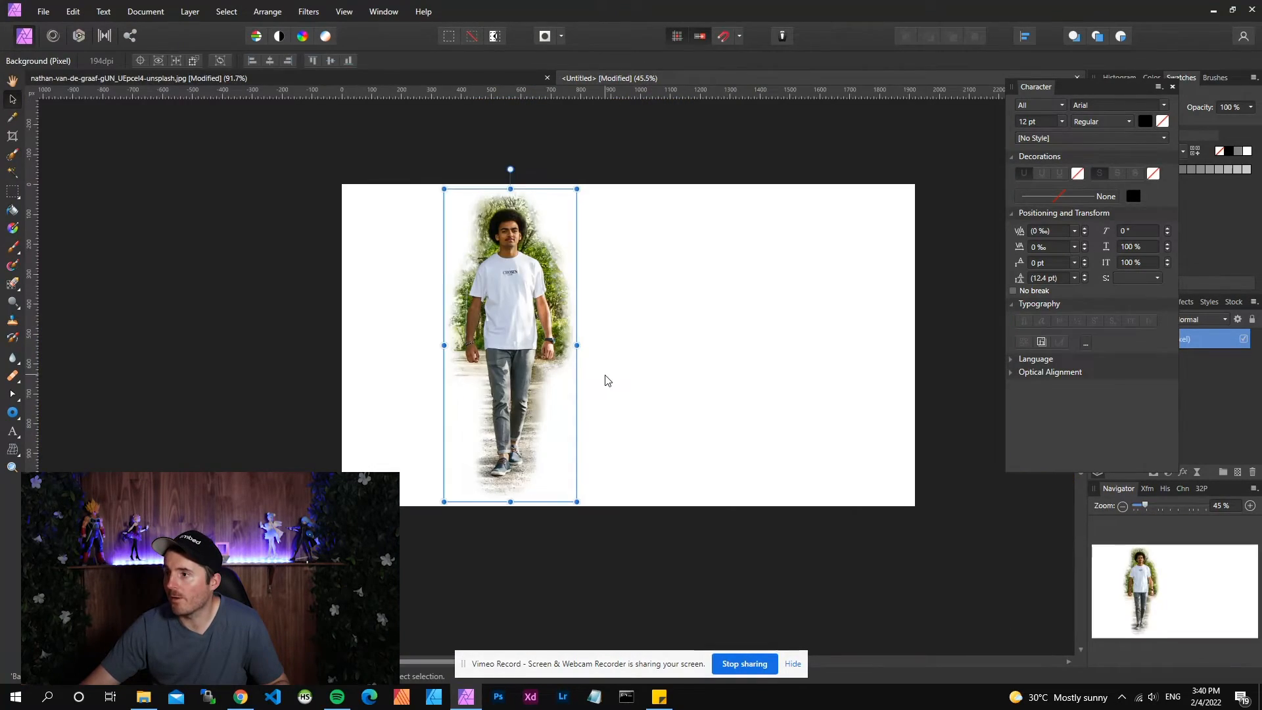
key("ctrl+v")
left_click_drag(718, 346, 616, 344)
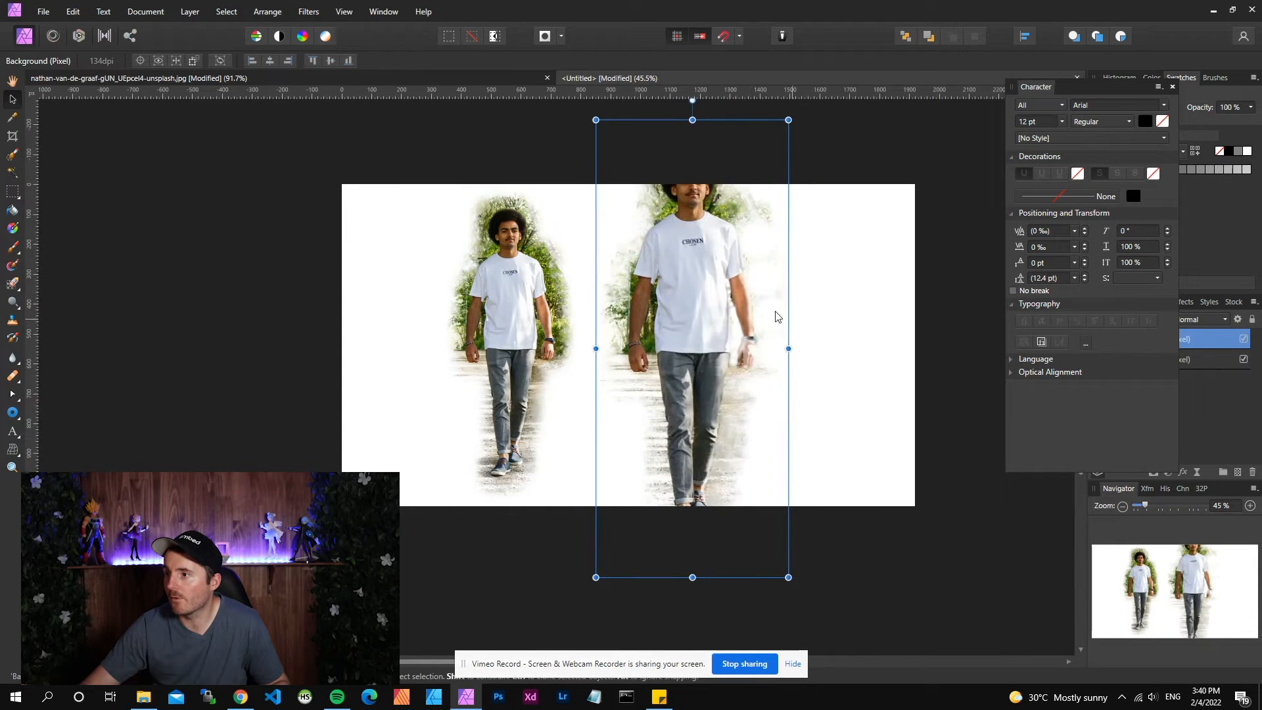
Examine the pasted cutout's edges around both arms and the watch hand, comparing the refined side with the unrefined one
scroll(754, 305, "up", 6)
scroll(757, 353, "up", 3)
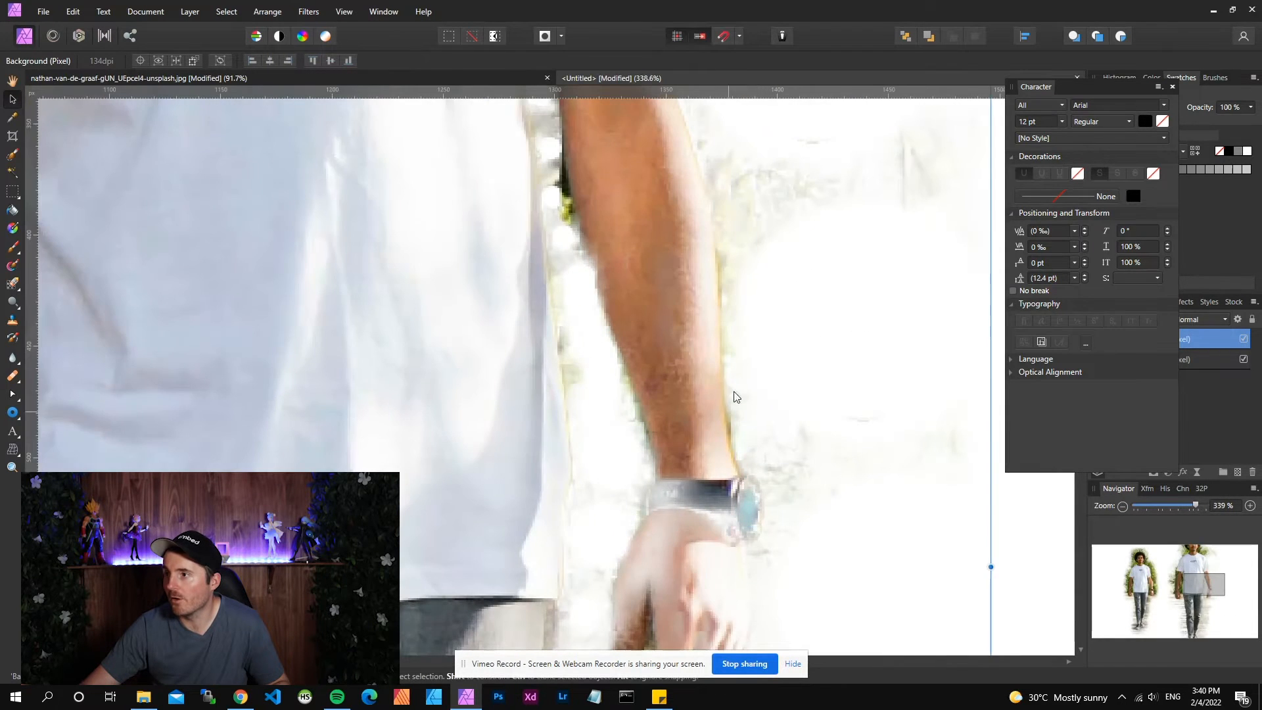
scroll(735, 282, "down", 1)
scroll(737, 214, "down", 1)
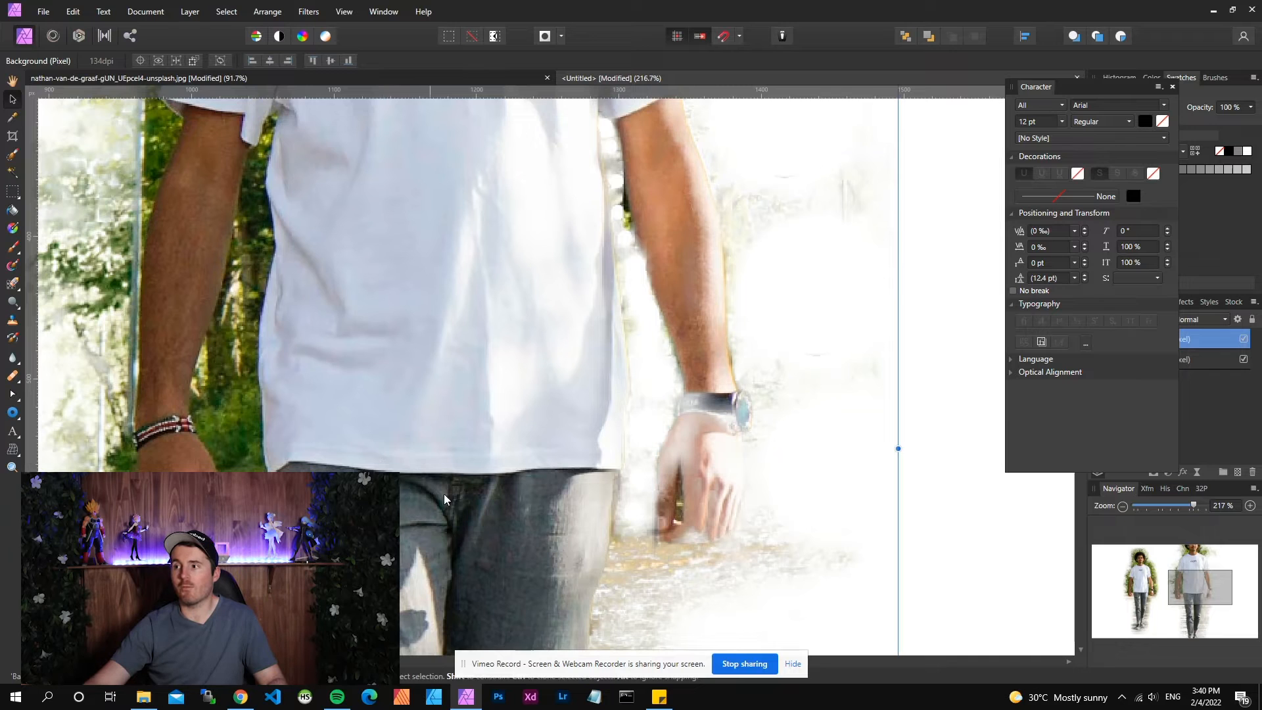
scroll(442, 440, "down", 3)
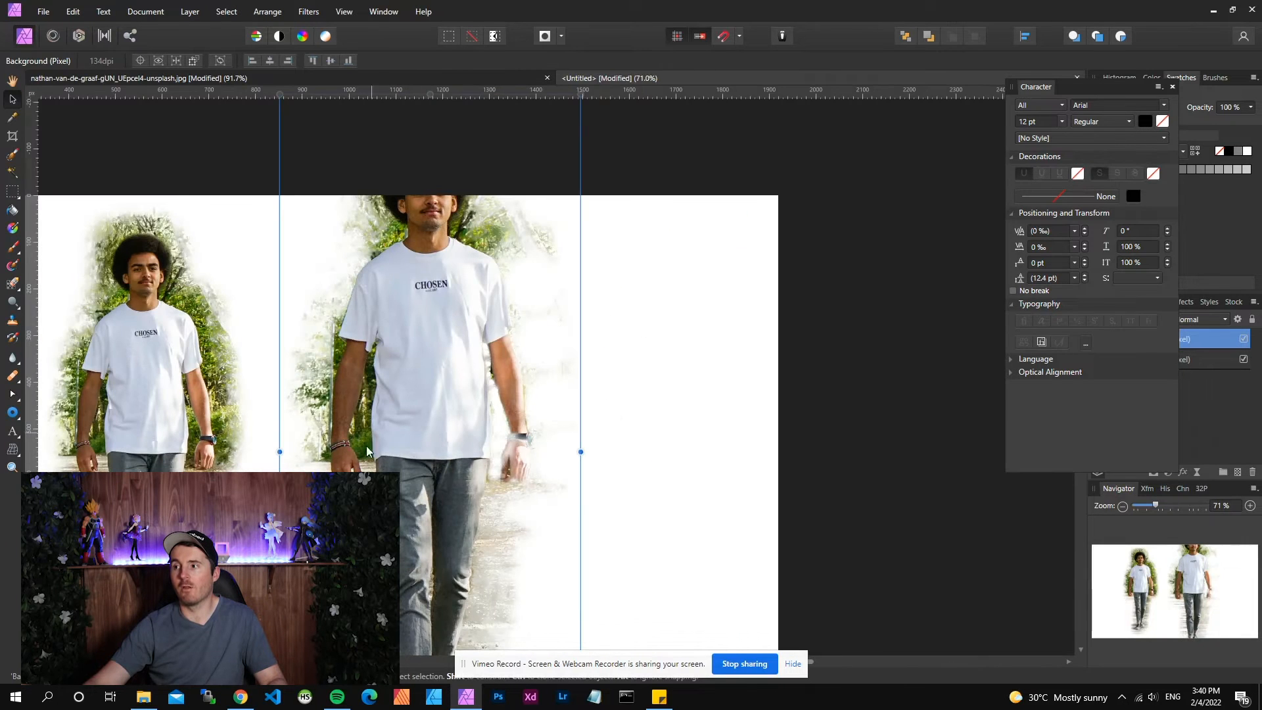
left_click_drag(283, 449, 382, 437)
left_click_drag(453, 406, 346, 405)
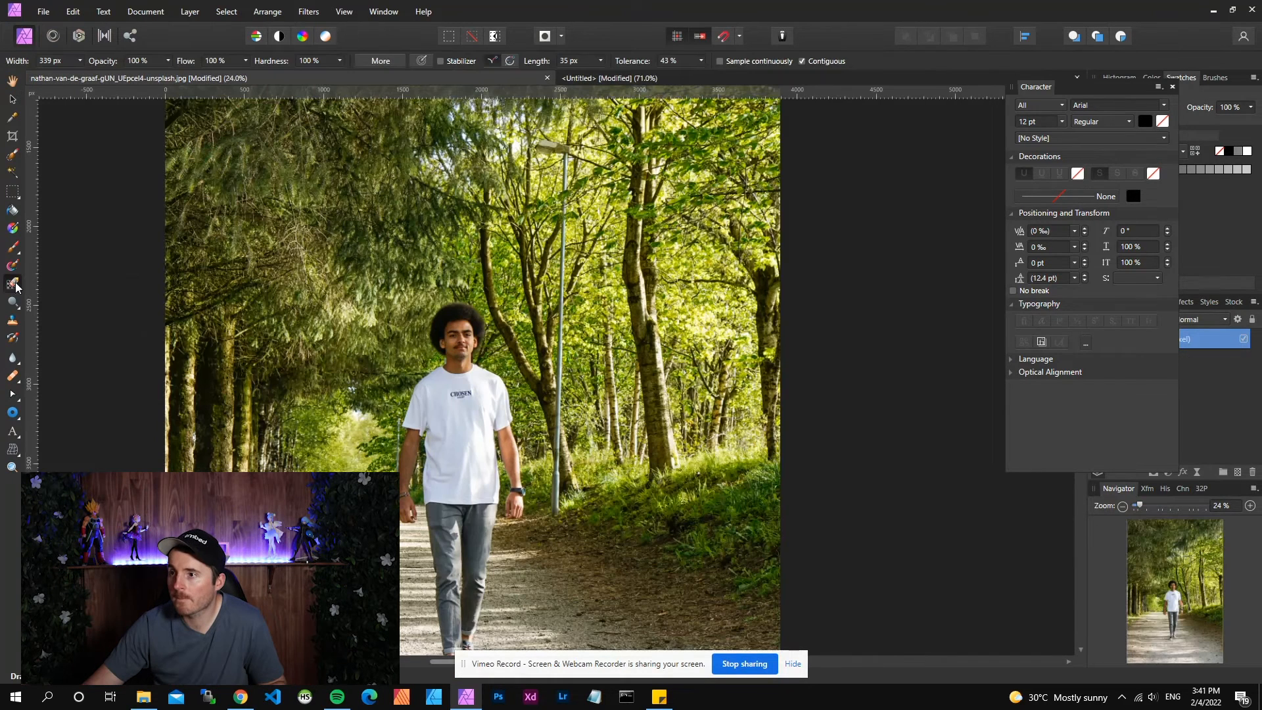
Use the Background Erase Brush on the forest photo to erase spots of foliage on both sides of the man's head
left_click(15, 284)
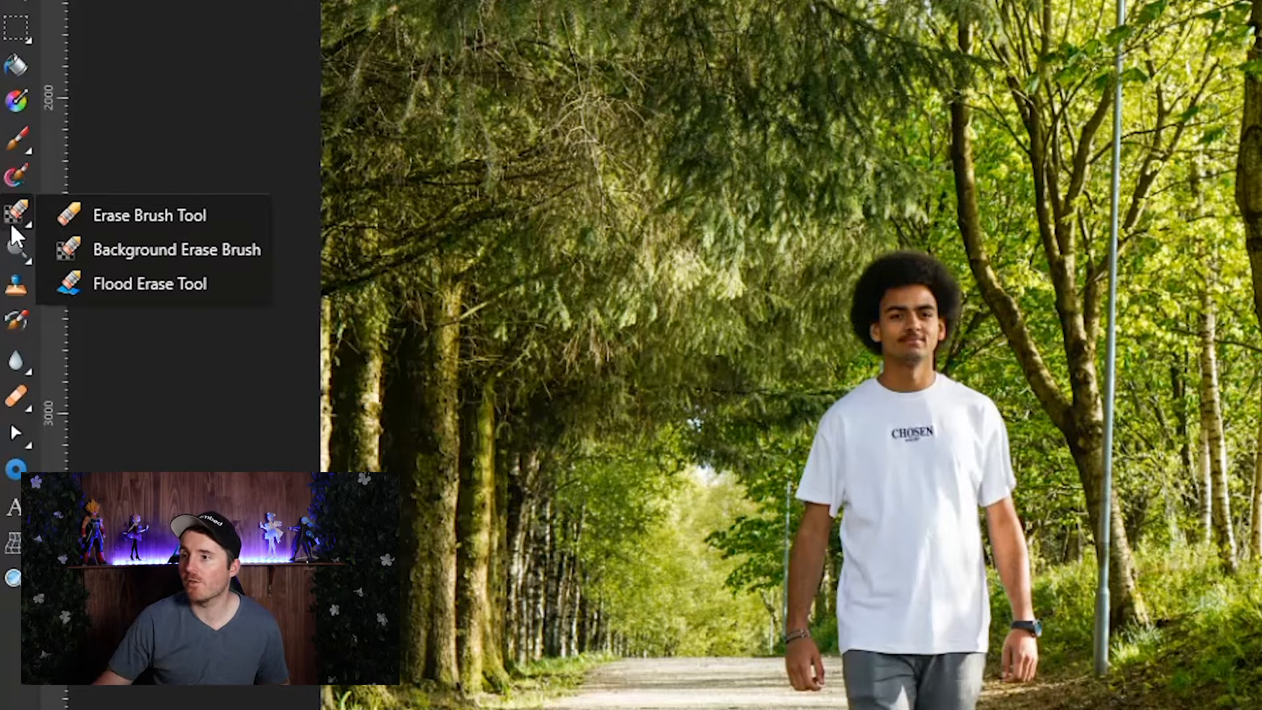
left_click(176, 250)
left_click(804, 362)
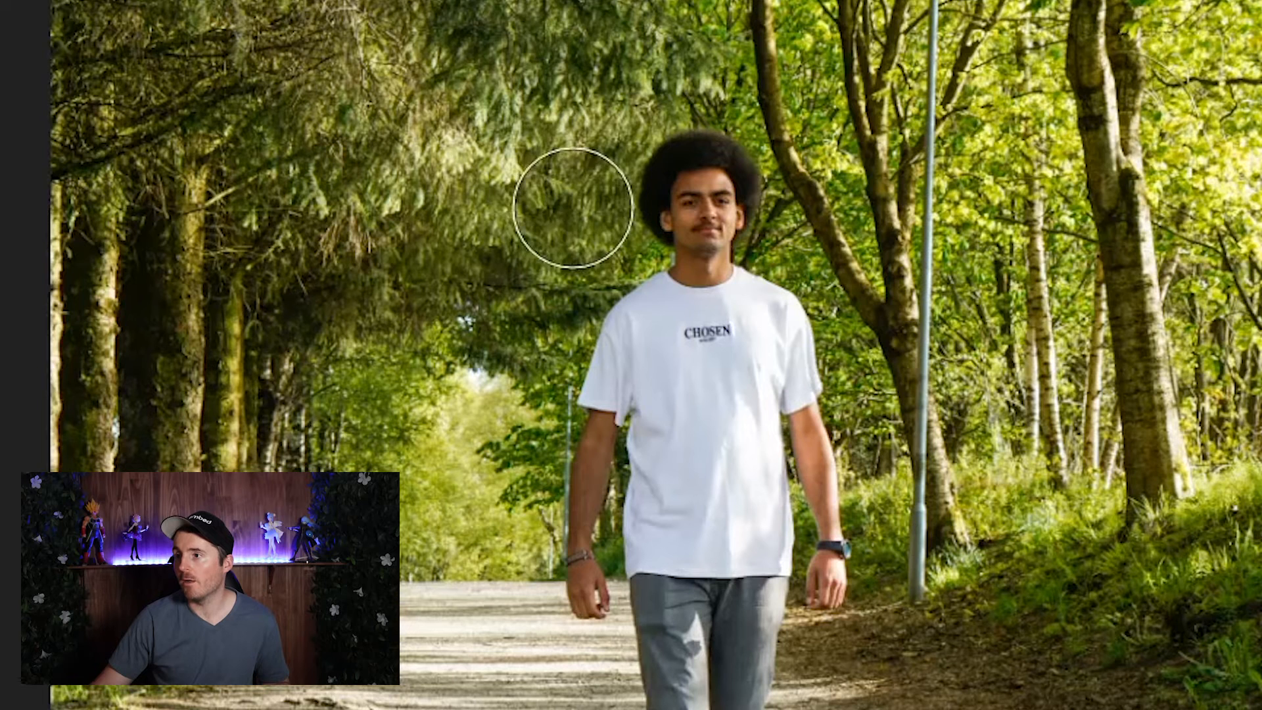
left_click(566, 212)
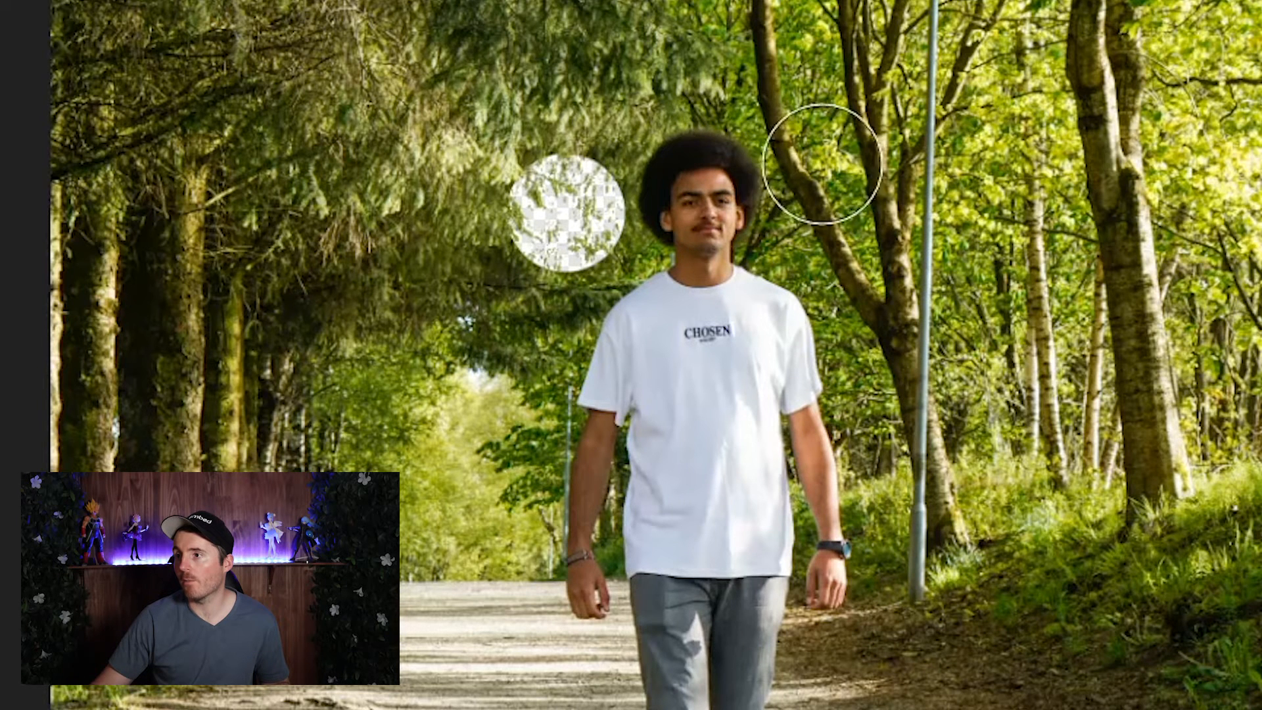
left_click(836, 156)
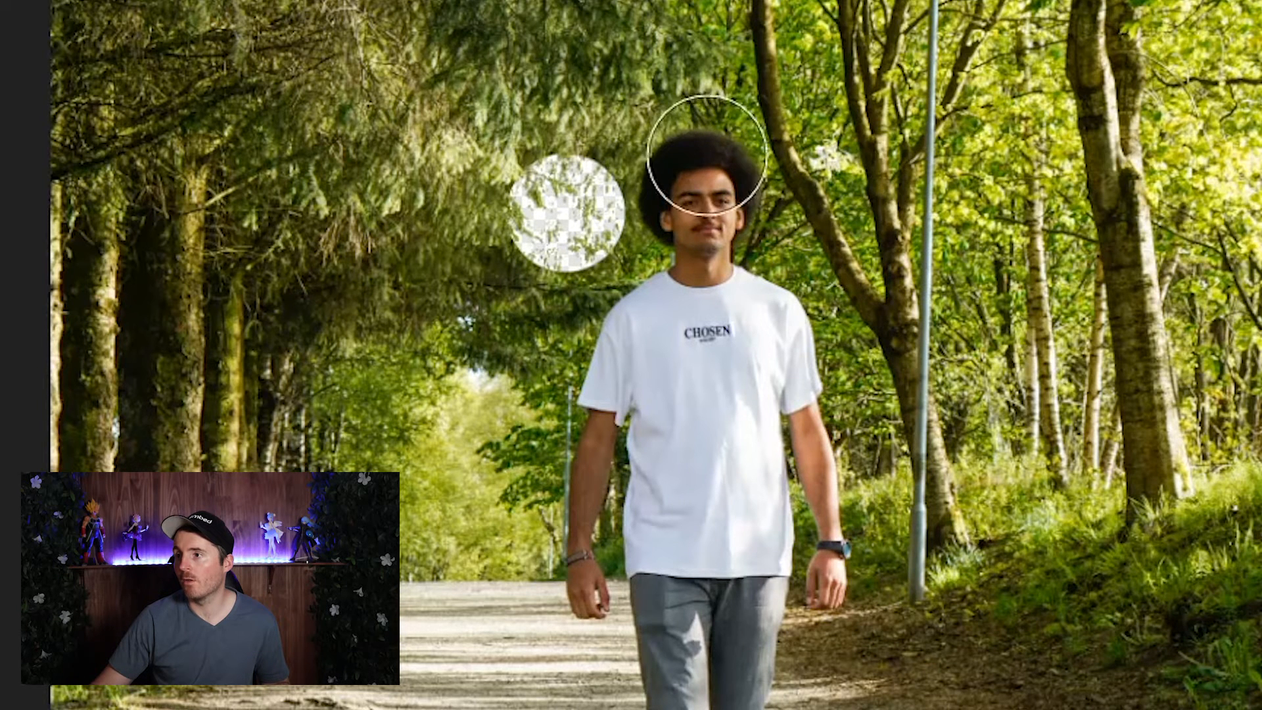
Erase the foliage directly against the man's hair and cheek with the Background Erase Brush, redoing the first spot
left_click(624, 134)
key("ctrl+z")
left_click(623, 138)
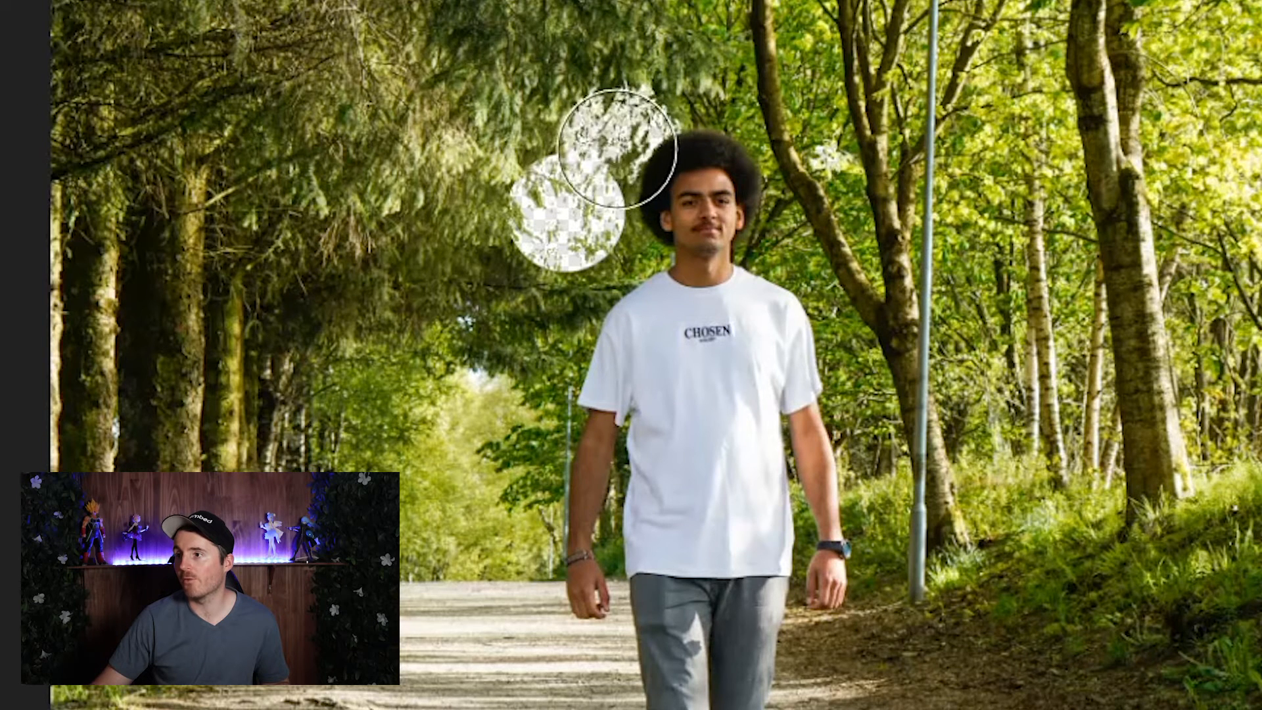
left_click(630, 226)
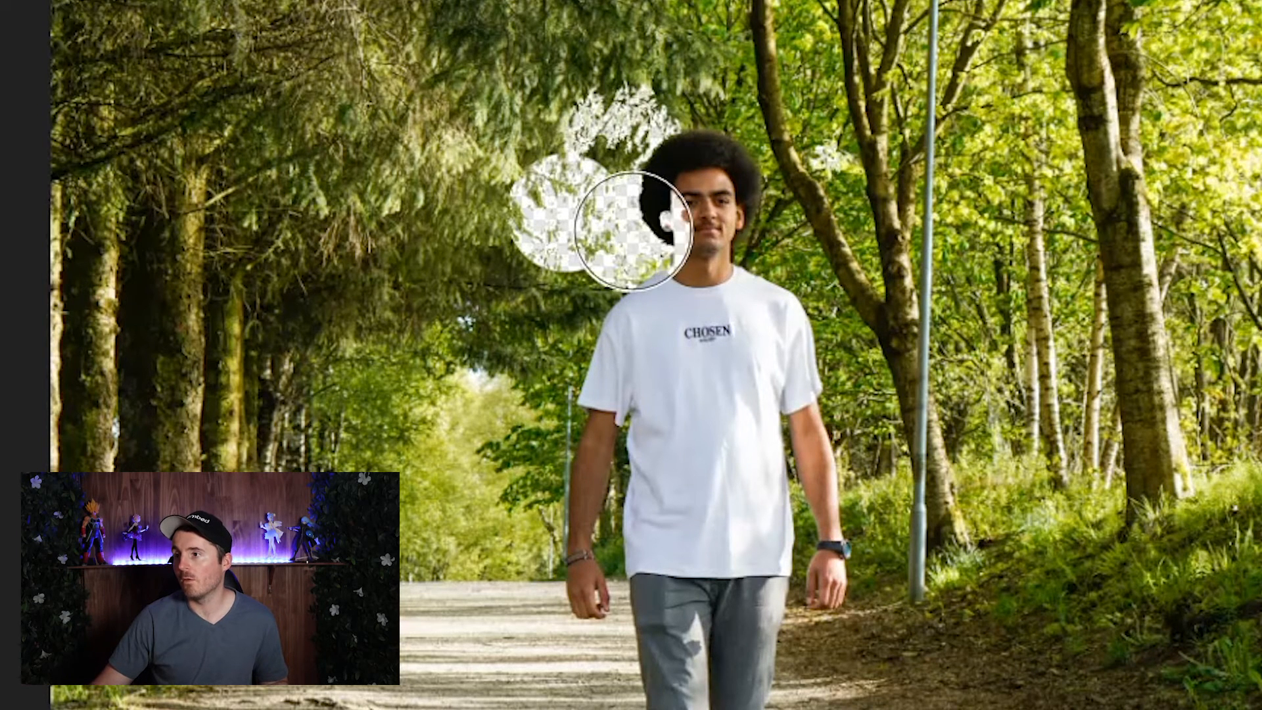